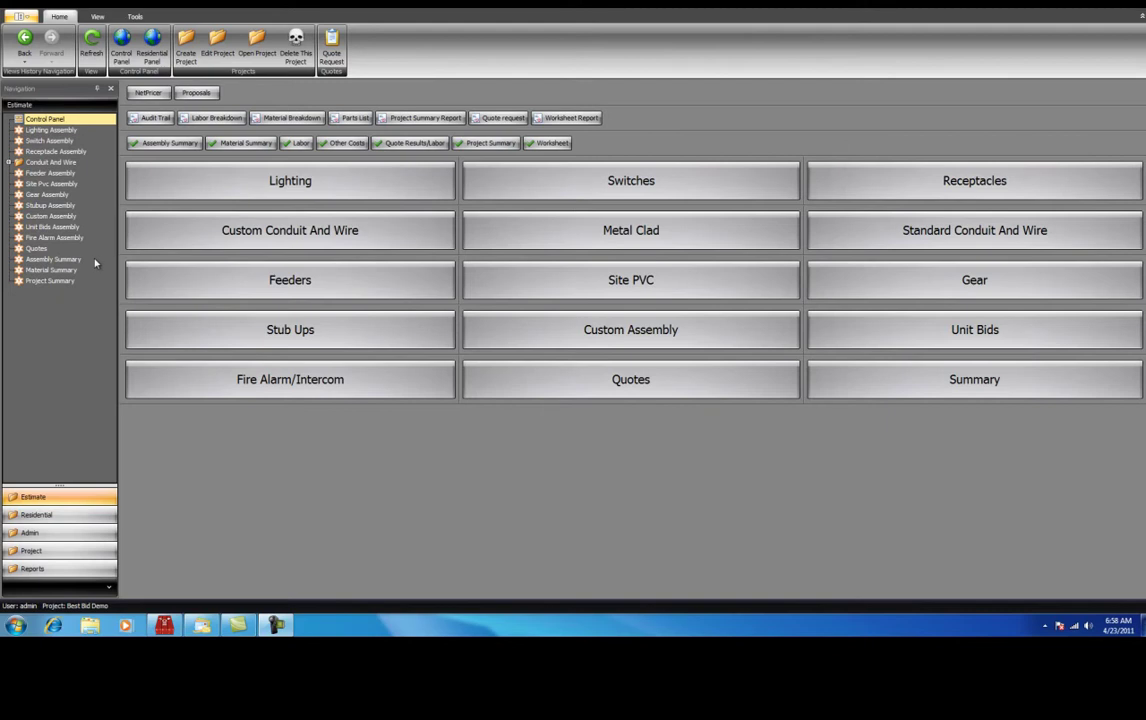
# Start a new lighting assembly and add its first tag, A.
pyautogui.click(166, 190)
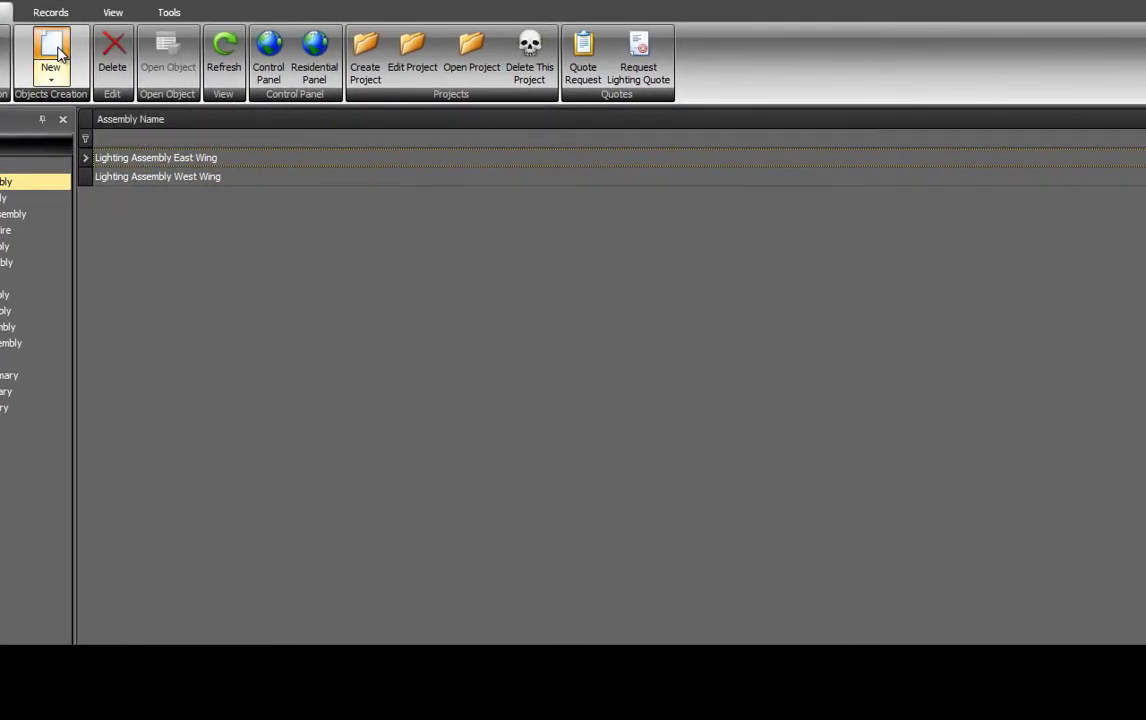
pyautogui.click(58, 53)
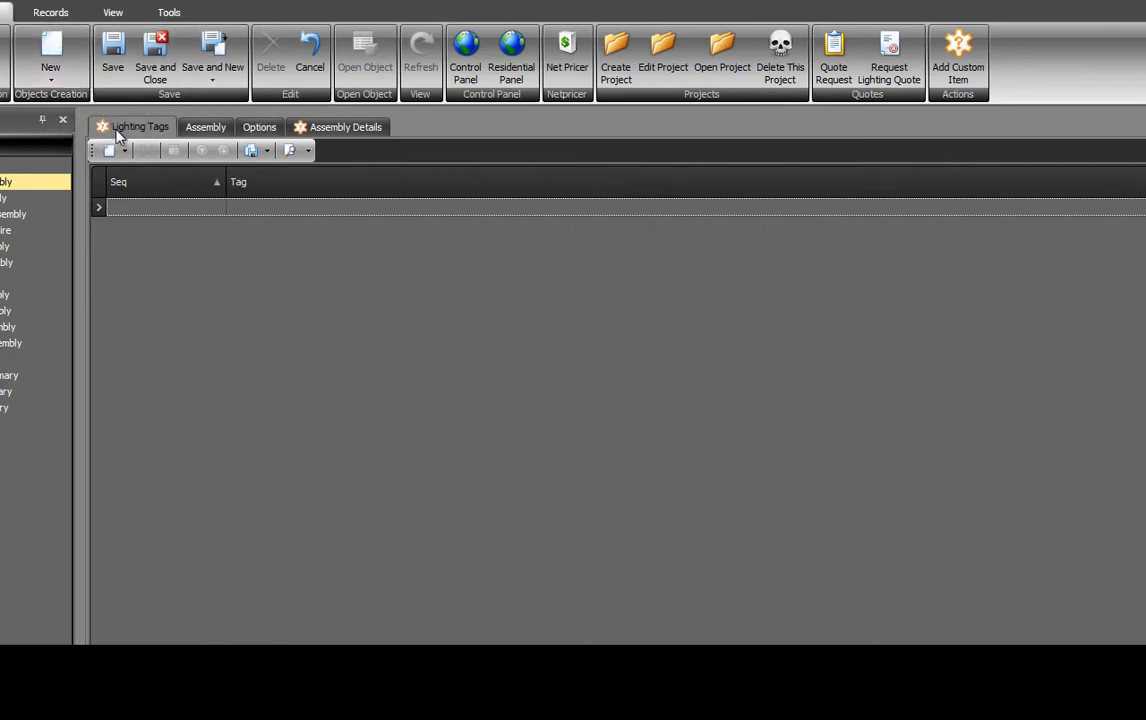
pyautogui.click(239, 208)
pyautogui.write('A')
pyautogui.press('Return')
# Add the remaining lighting tags B through K.
pyautogui.write('B')
pyautogui.press('Return')
pyautogui.write('C')
pyautogui.press('Return')
pyautogui.write('E F G H I')
pyautogui.press('Return')
pyautogui.write('J')
pyautogui.press('Return')
pyautogui.write('K')
pyautogui.press('Return')
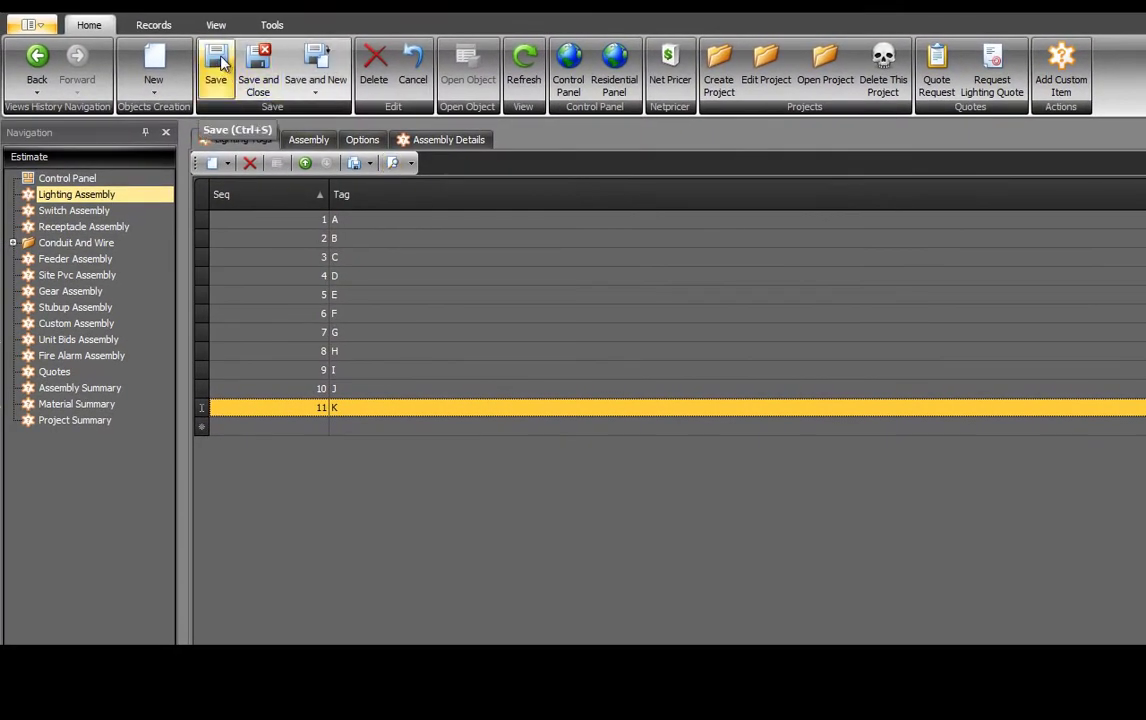
# Save Lighting Assembly #3, assign job phase Lighting and location E1, and save again.
pyautogui.click(221, 64)
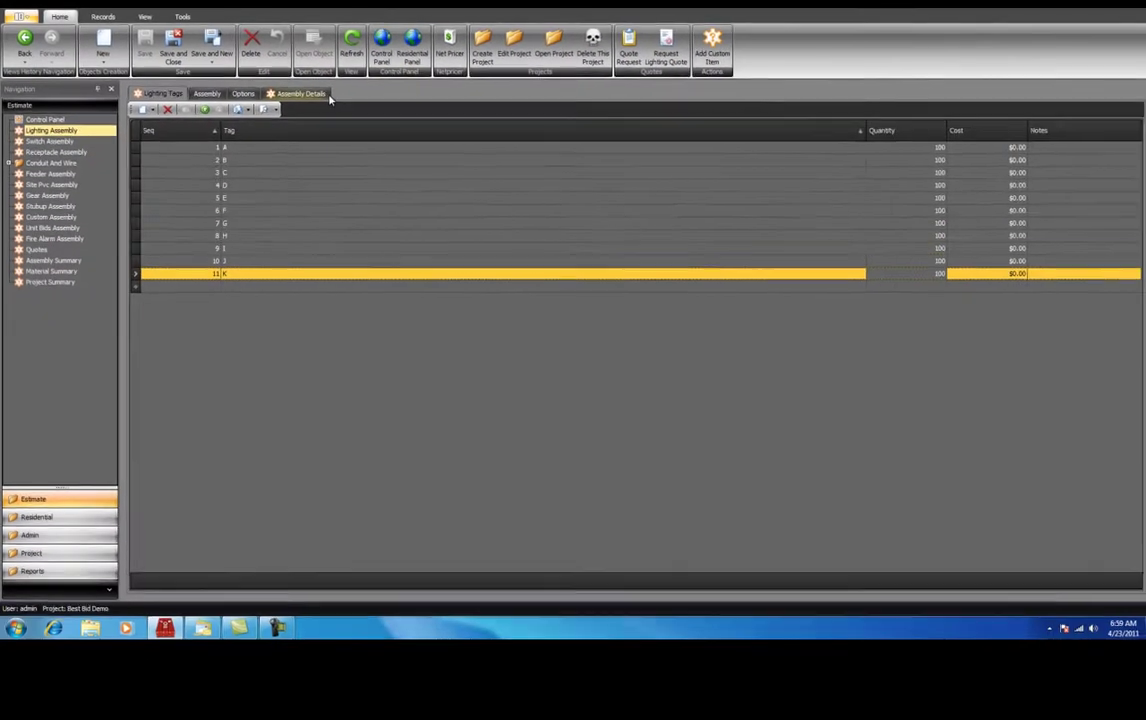
pyautogui.click(327, 95)
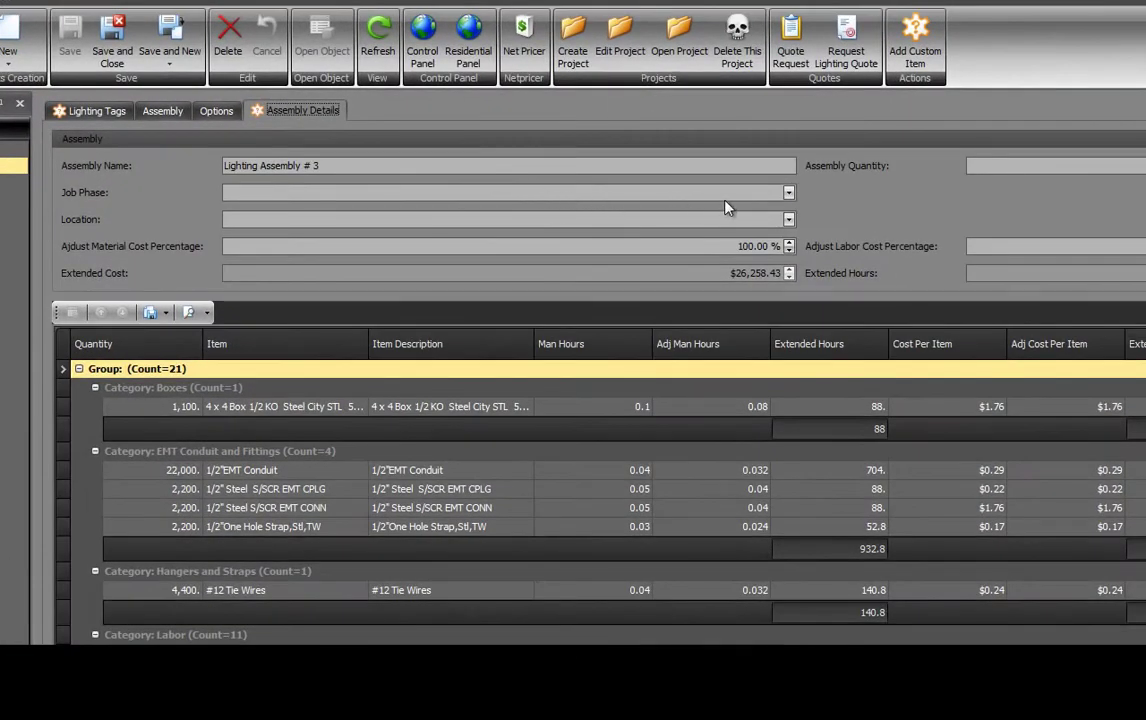
pyautogui.click(789, 193)
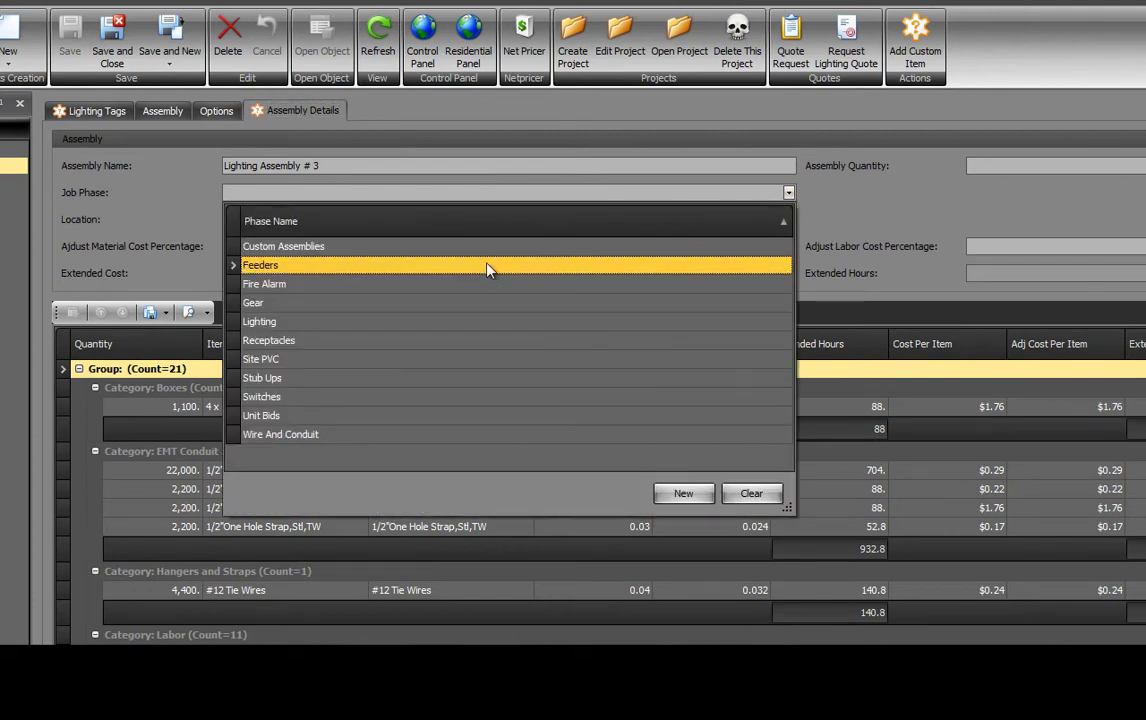
pyautogui.click(462, 322)
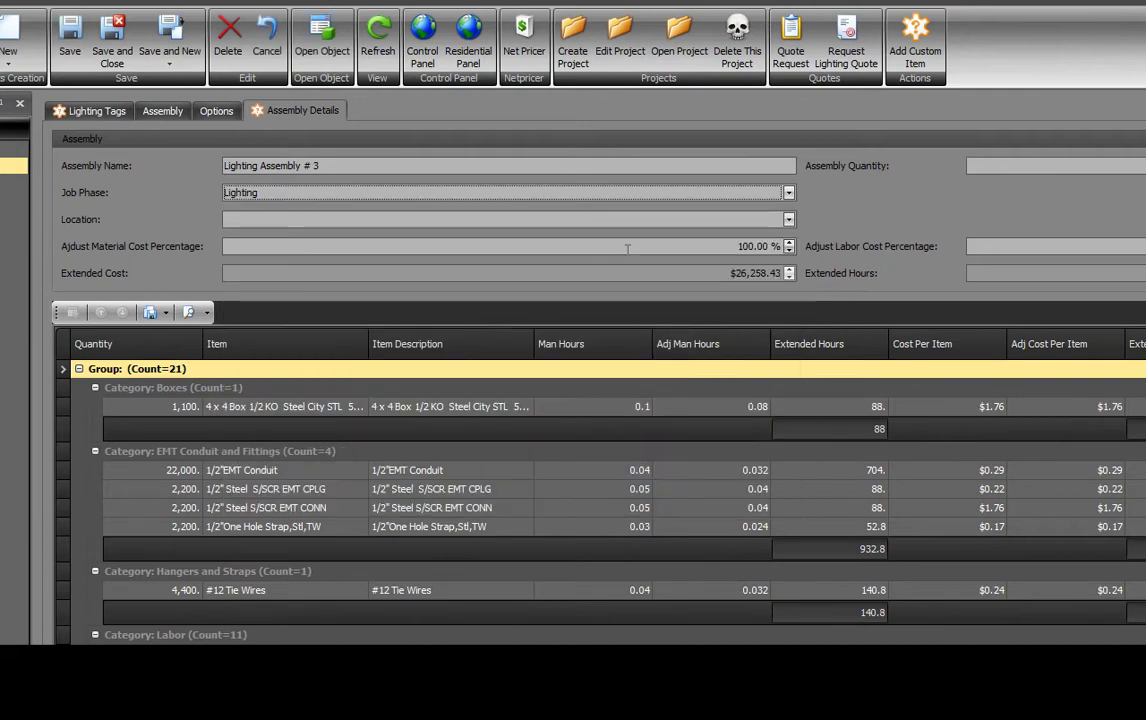
pyautogui.click(789, 220)
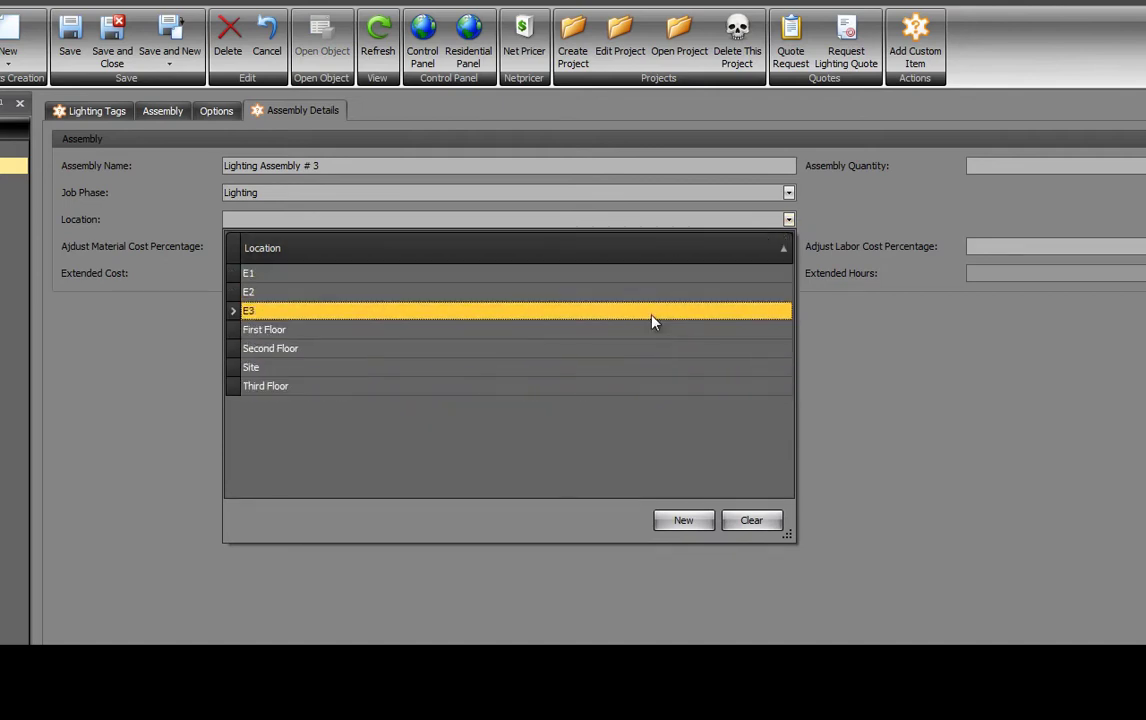
pyautogui.click(651, 277)
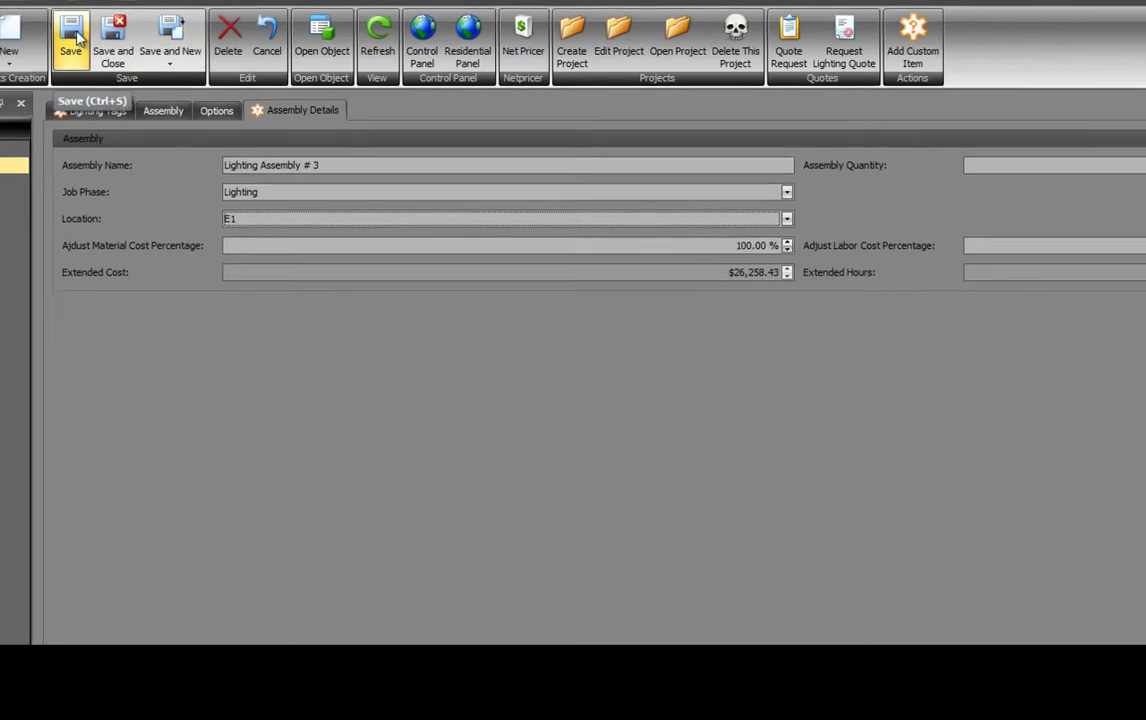
pyautogui.click(70, 40)
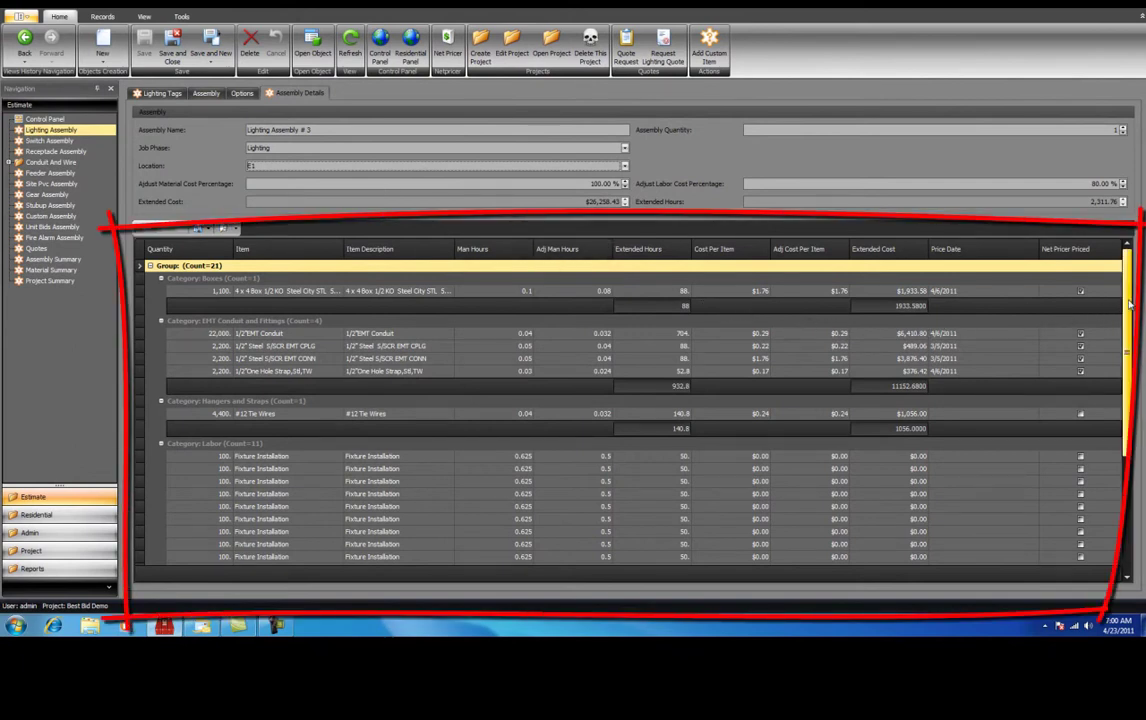
pyautogui.scroll(-3, 1010, 273)
pyautogui.scroll(-2, 1131, 350)
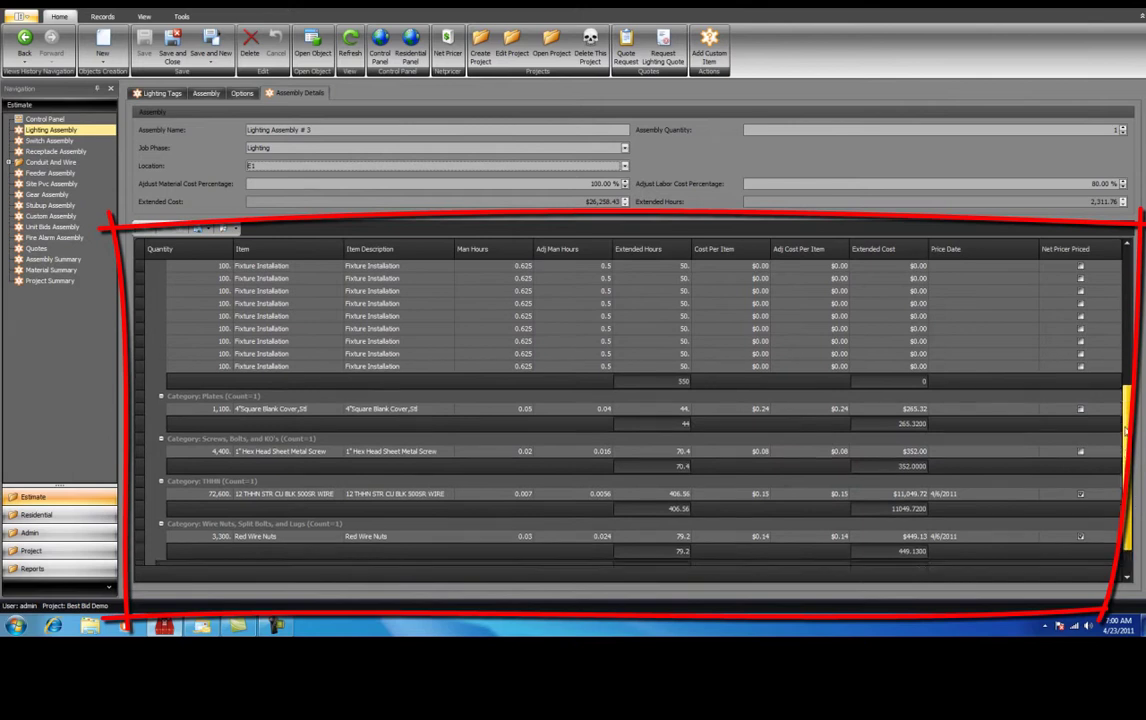
pyautogui.scroll(3, 1131, 350)
pyautogui.scroll(2, 1131, 350)
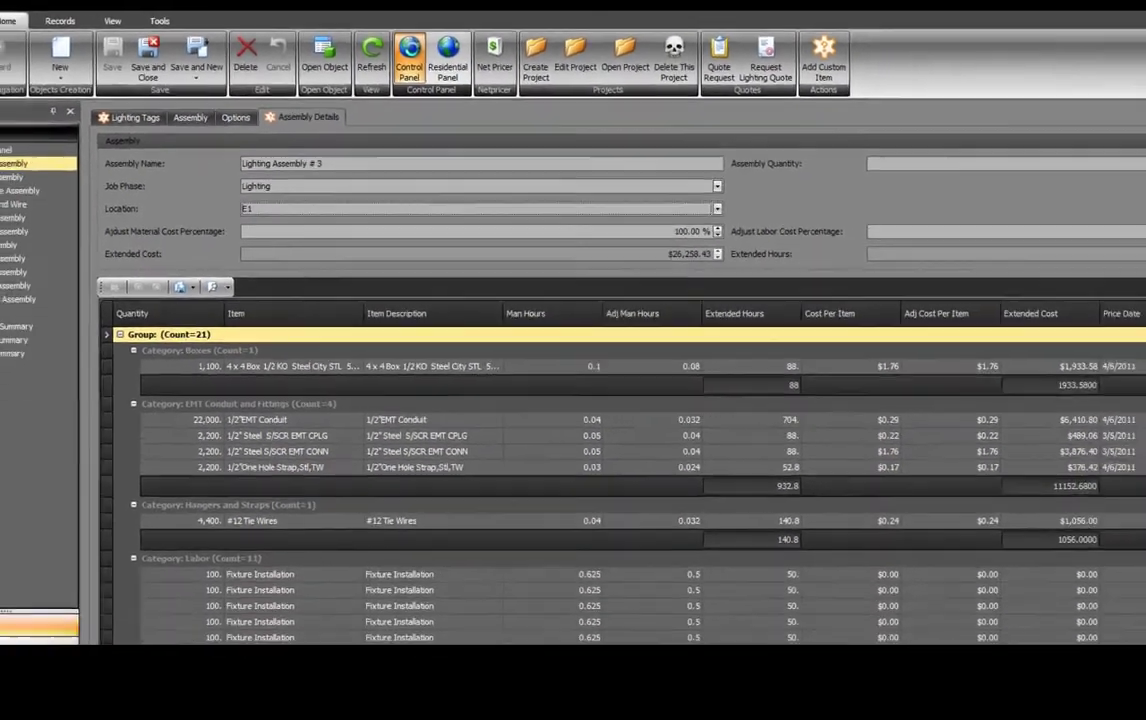
# Leave the lighting assembly and return to the estimate control panel.
pyautogui.click(409, 58)
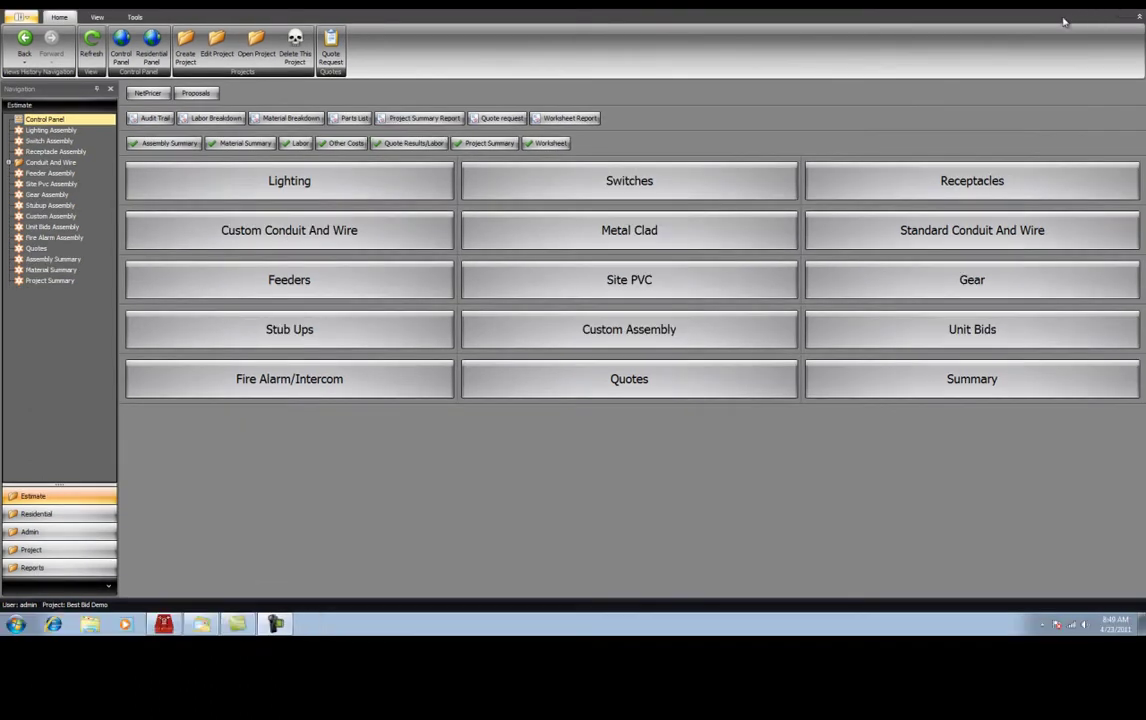
# Start a new switch assembly and step through 3-way, 4-way, two-SPST and three-switch combinations.
pyautogui.click(703, 181)
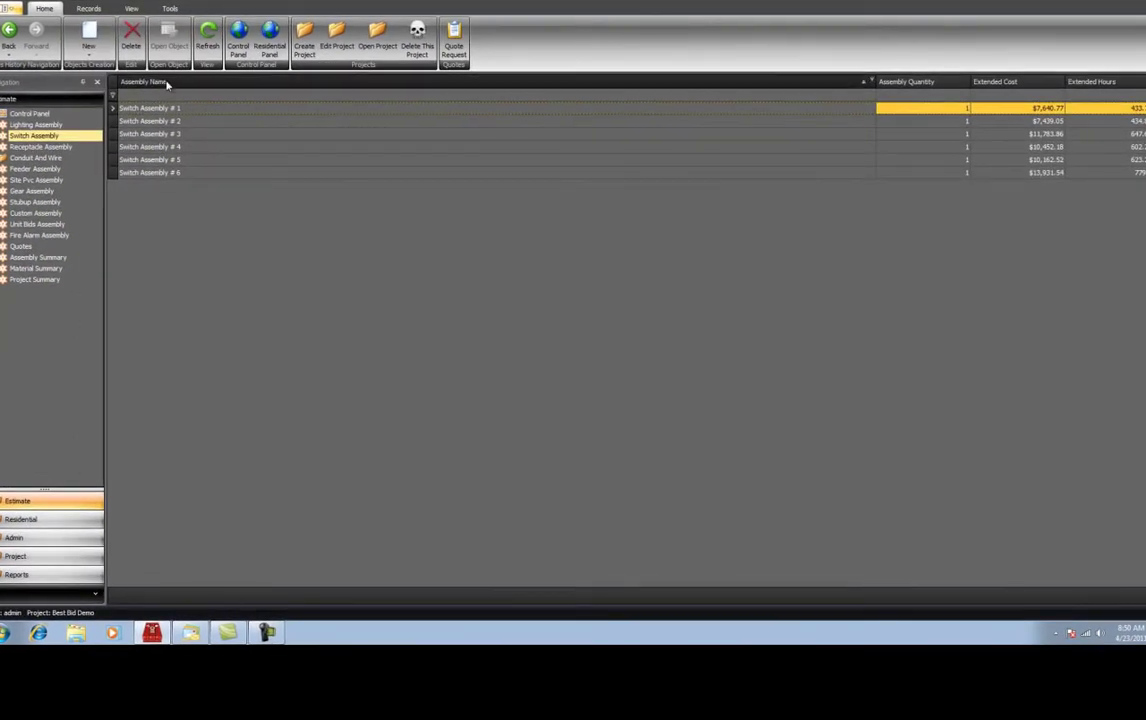
pyautogui.click(89, 40)
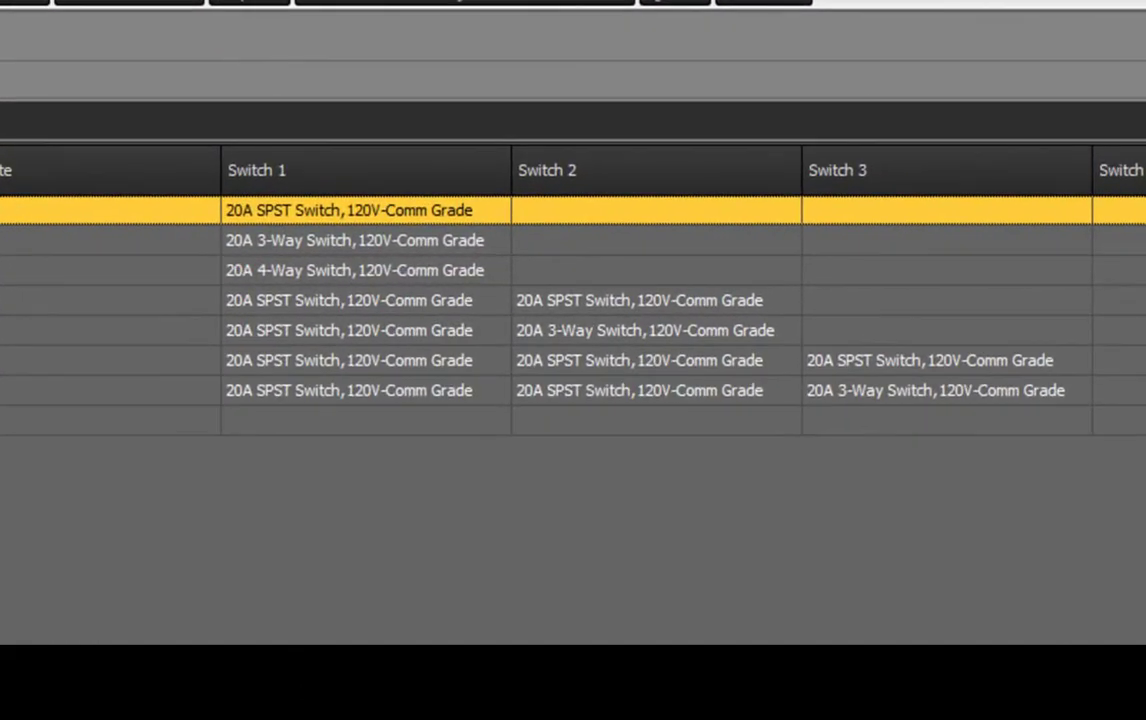
pyautogui.press('Down')
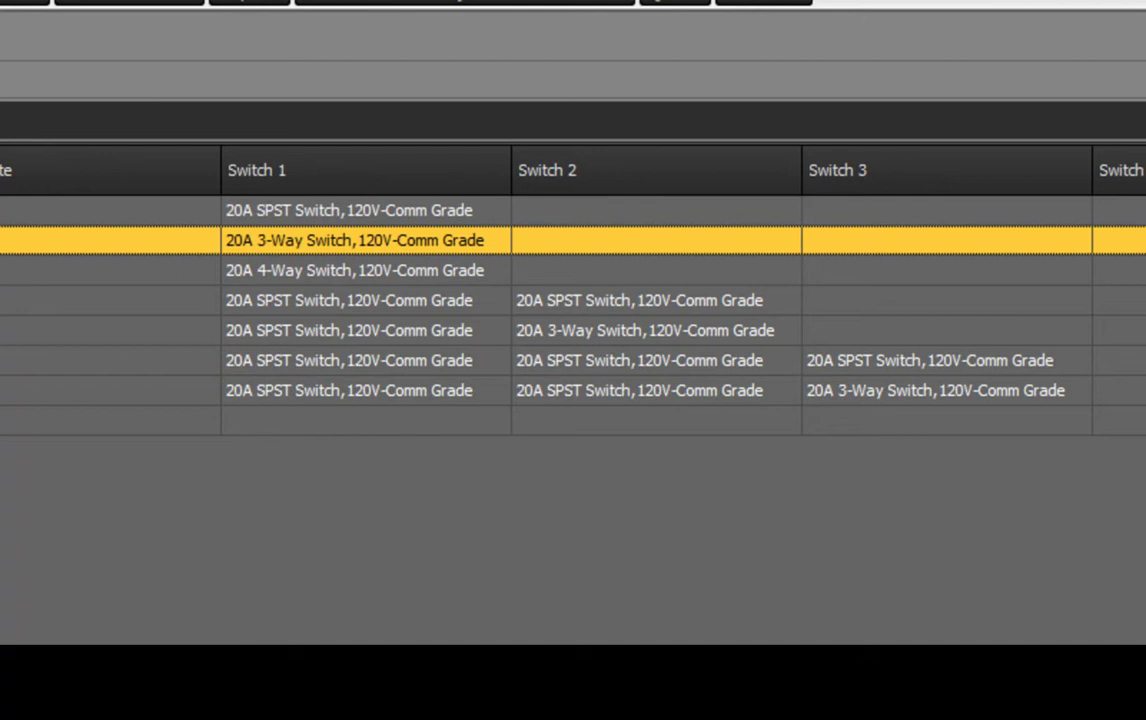
pyautogui.press('Down')
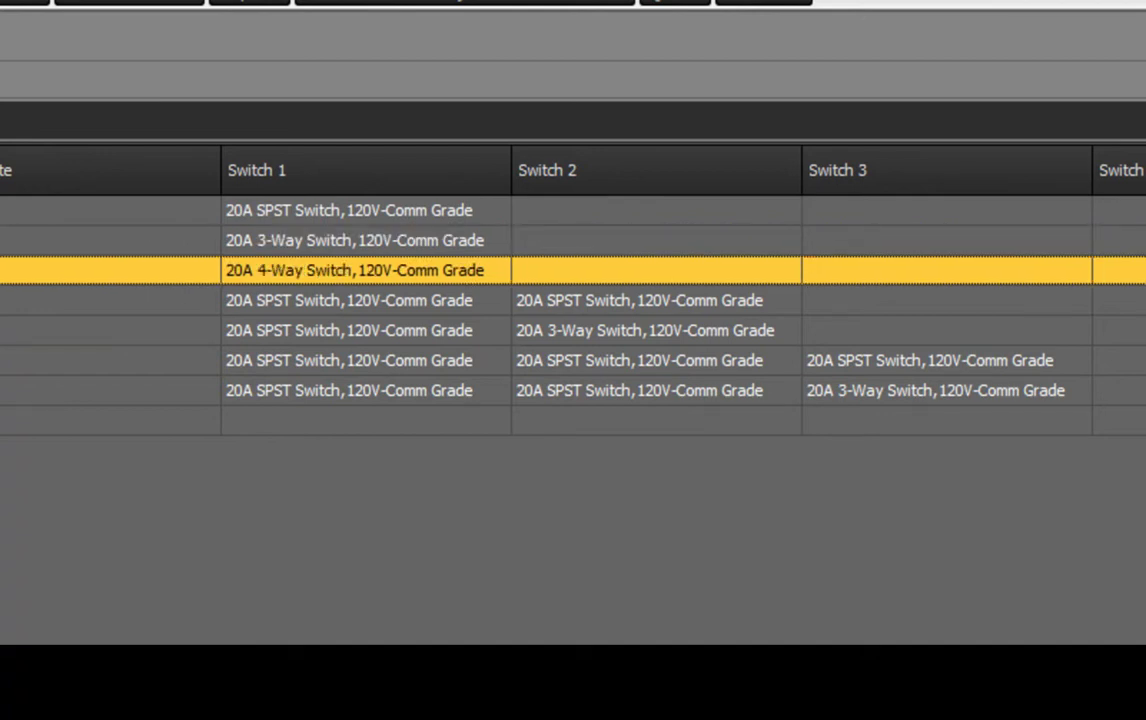
pyautogui.press('Down')
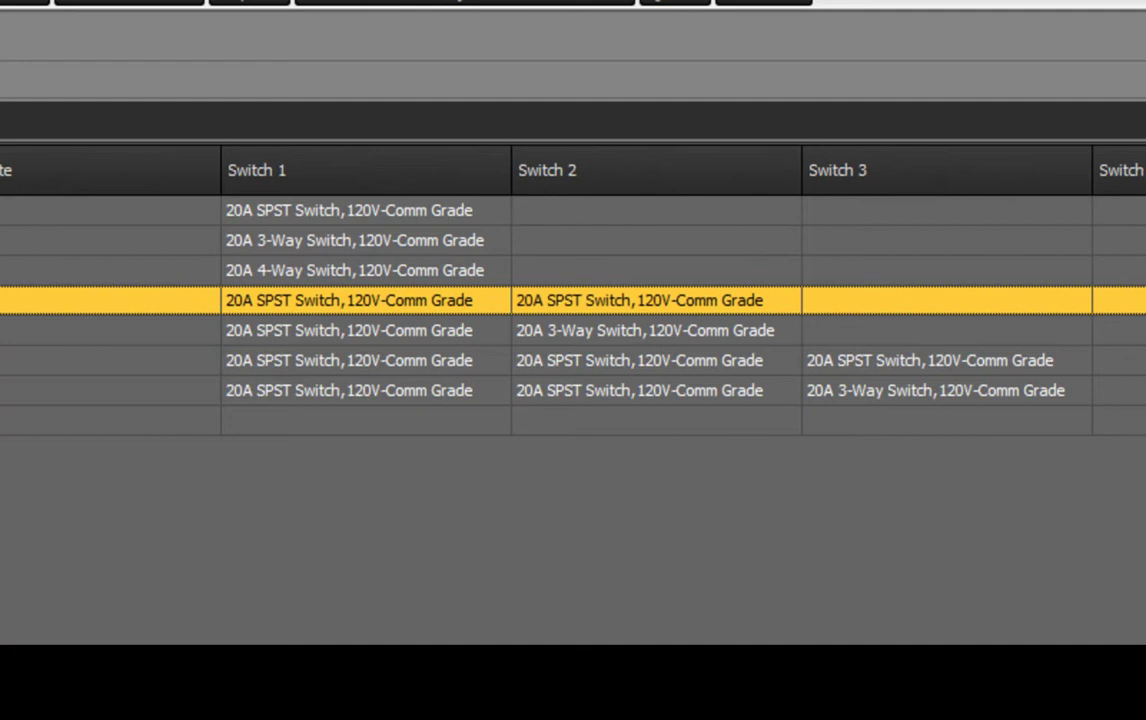
pyautogui.press('Down')
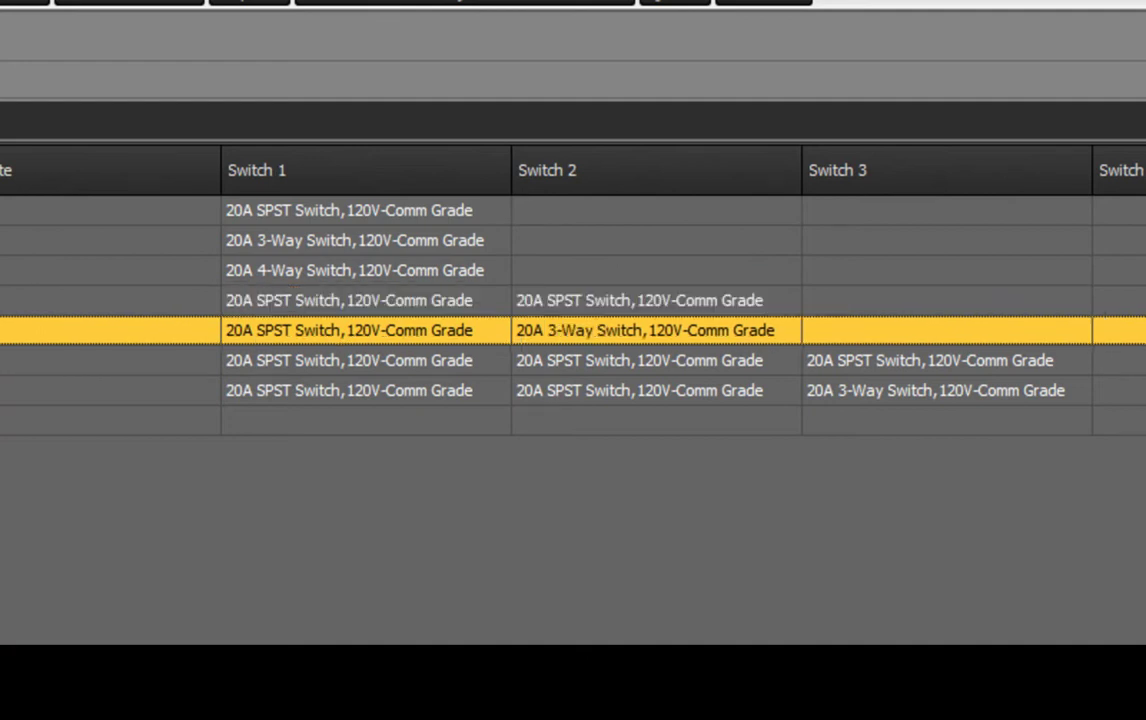
pyautogui.press('Down')
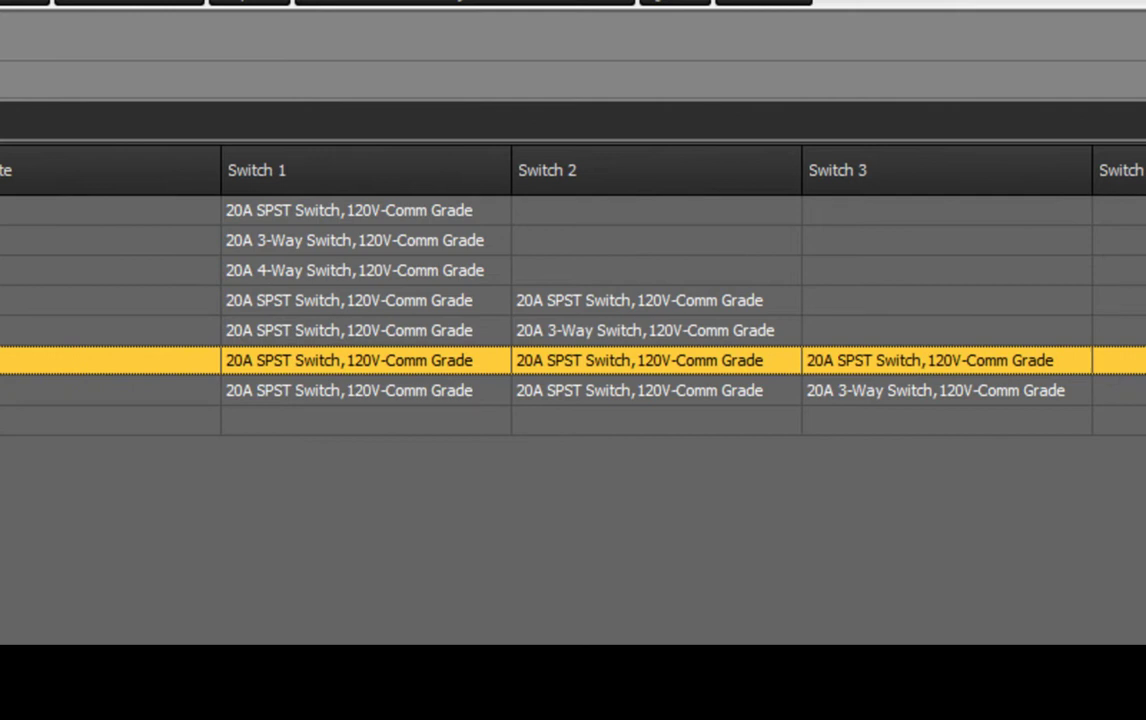
pyautogui.press('Down')
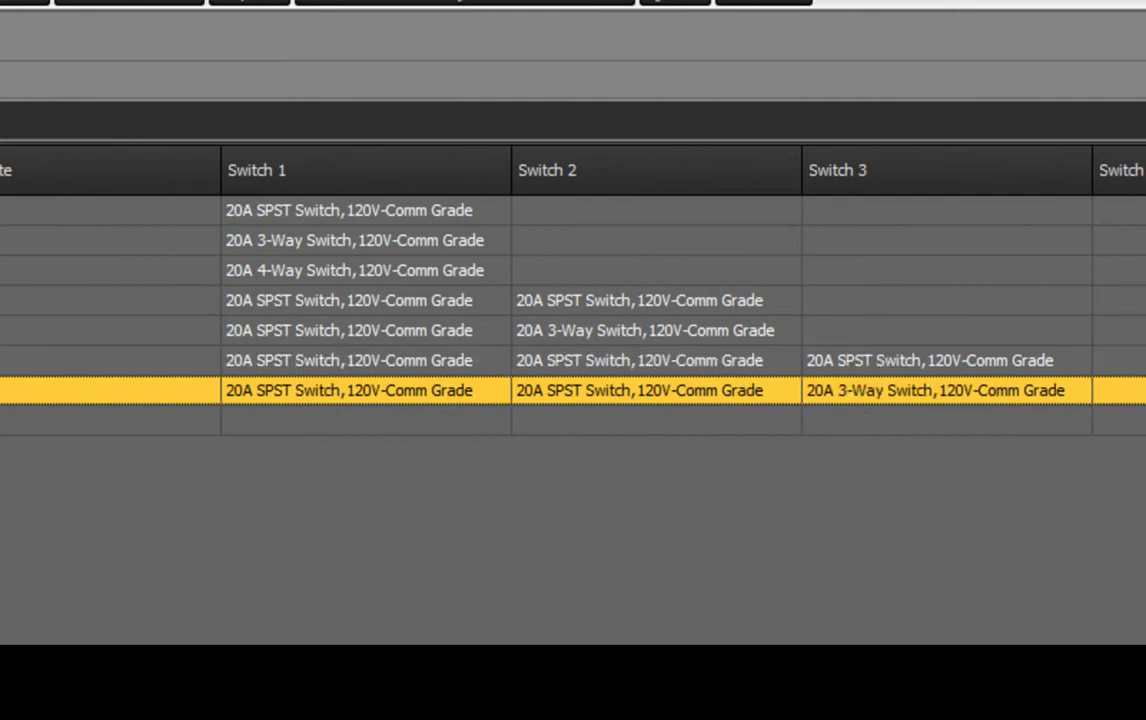
# Enter switch combination quantities 300, 200, 15, 45, 48, 52 and 1.
pyautogui.click(128, 257)
pyautogui.click(128, 257)
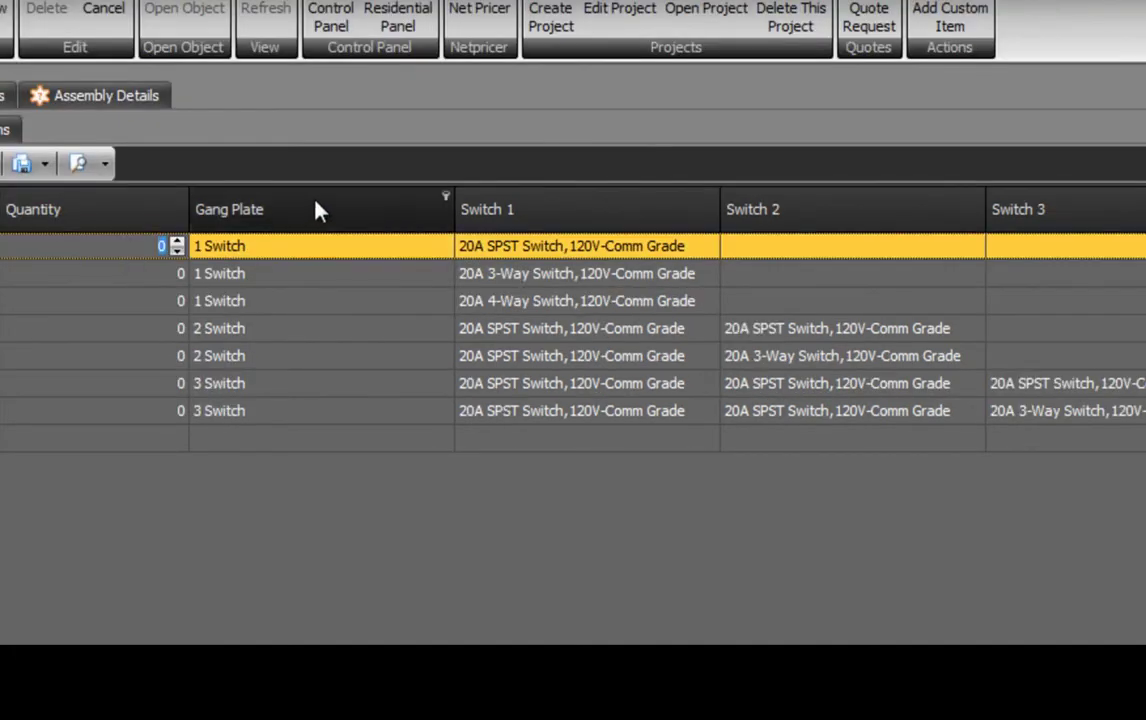
pyautogui.write('300')
pyautogui.press('Return')
pyautogui.write('200')
pyautogui.press('Return')
pyautogui.write('15')
pyautogui.press('Return')
pyautogui.write('45')
pyautogui.press('Return')
pyautogui.write('48')
pyautogui.press('Return')
pyautogui.write('52')
pyautogui.press('Return')
pyautogui.write('1')
pyautogui.press('Return')
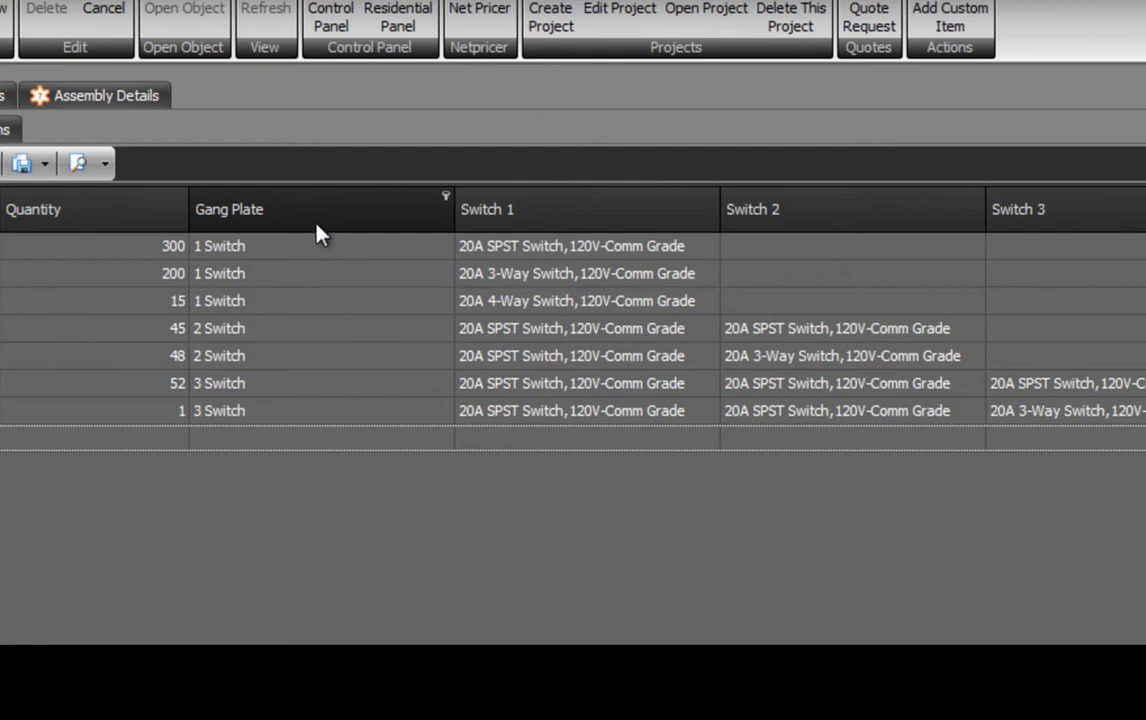
# Add row 8: 25 occupancy sensor wall switches, 1-gang plastic plate, 20 in the final column.
pyautogui.click(140, 445)
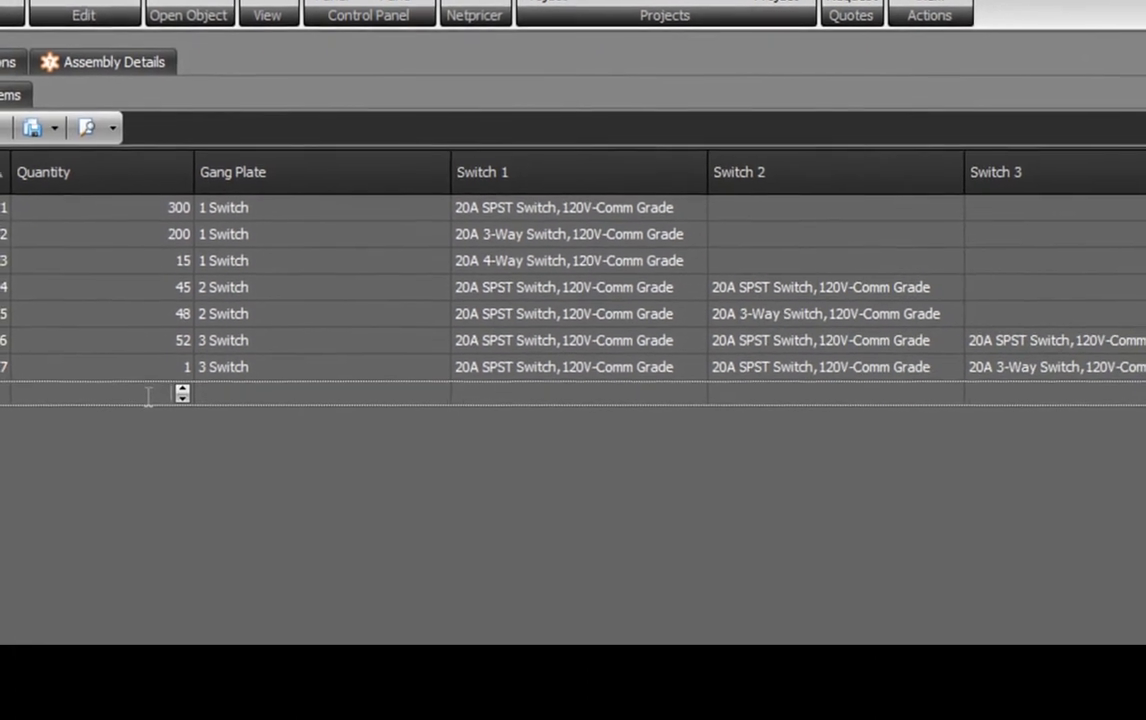
pyautogui.write('25')
pyautogui.click(254, 284)
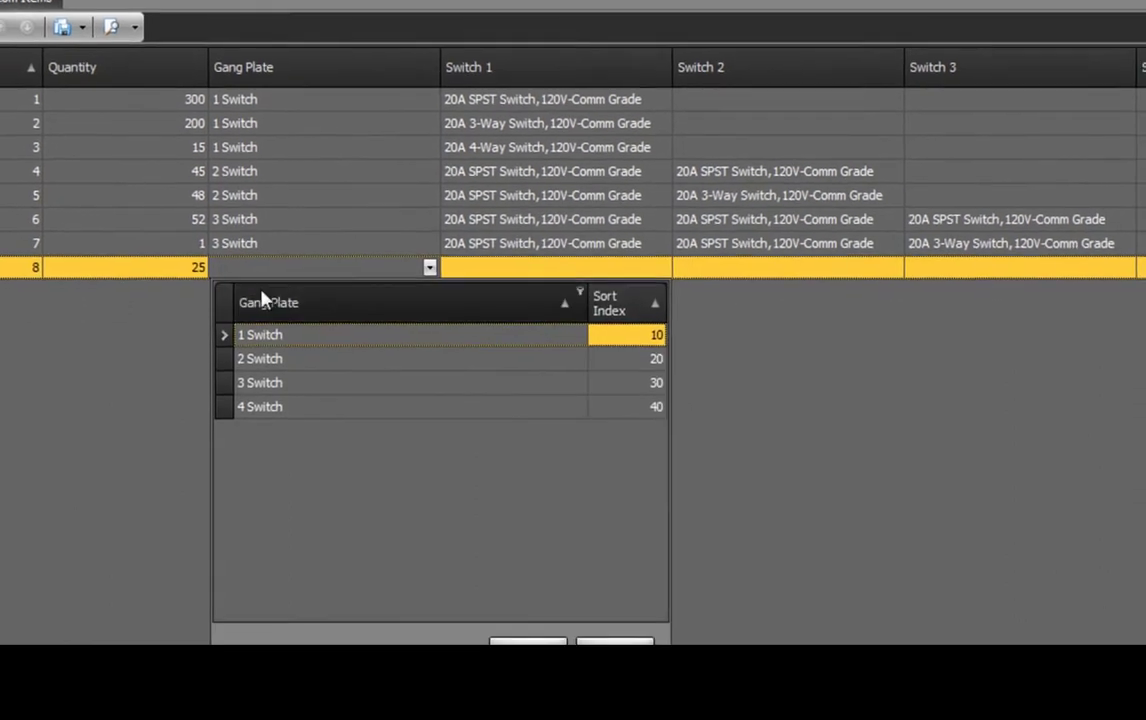
pyautogui.click(274, 333)
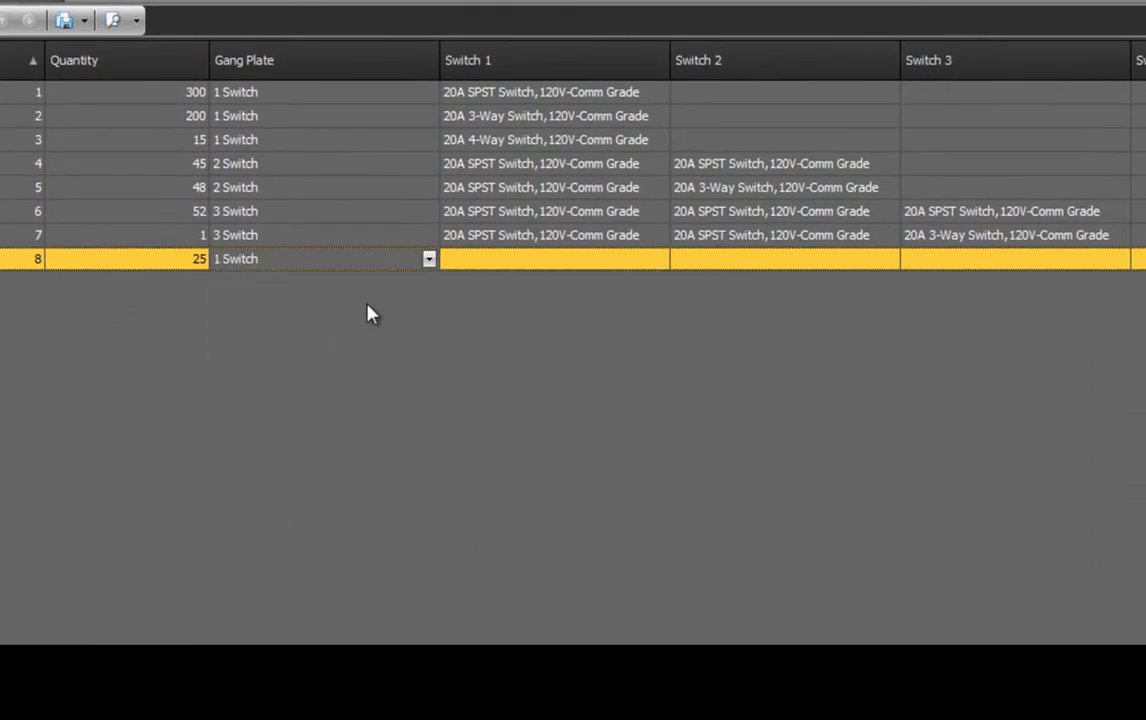
pyautogui.click(563, 263)
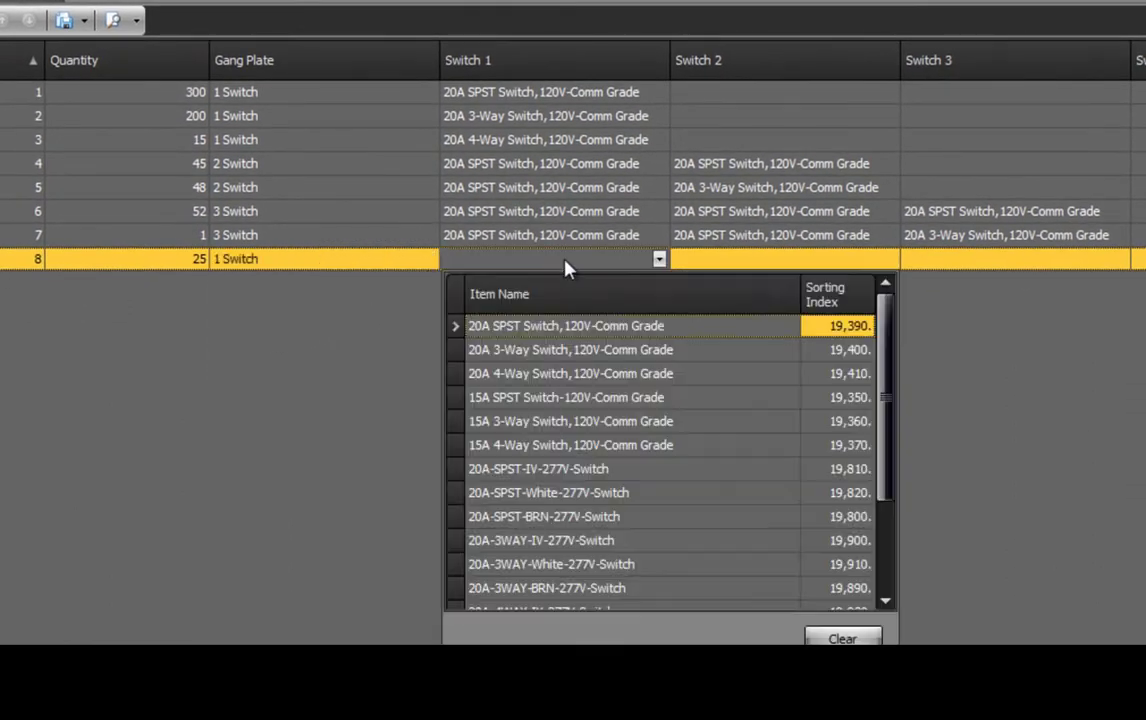
pyautogui.moveTo(887, 338); pyautogui.dragTo(888, 484)
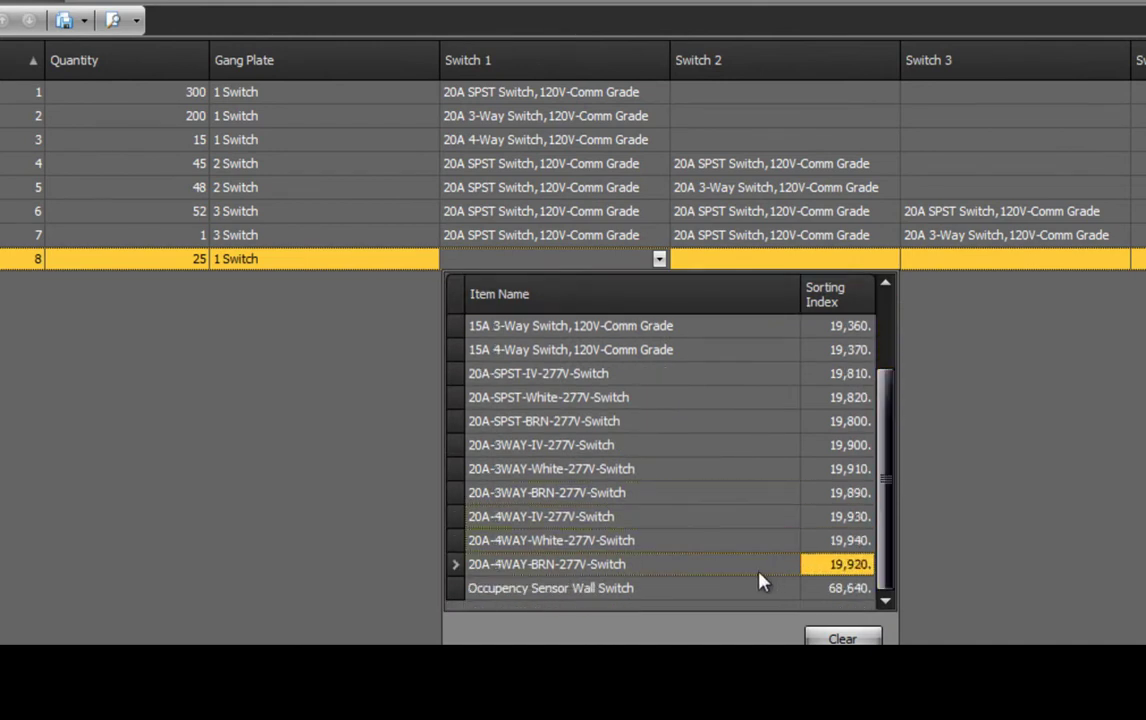
pyautogui.click(741, 594)
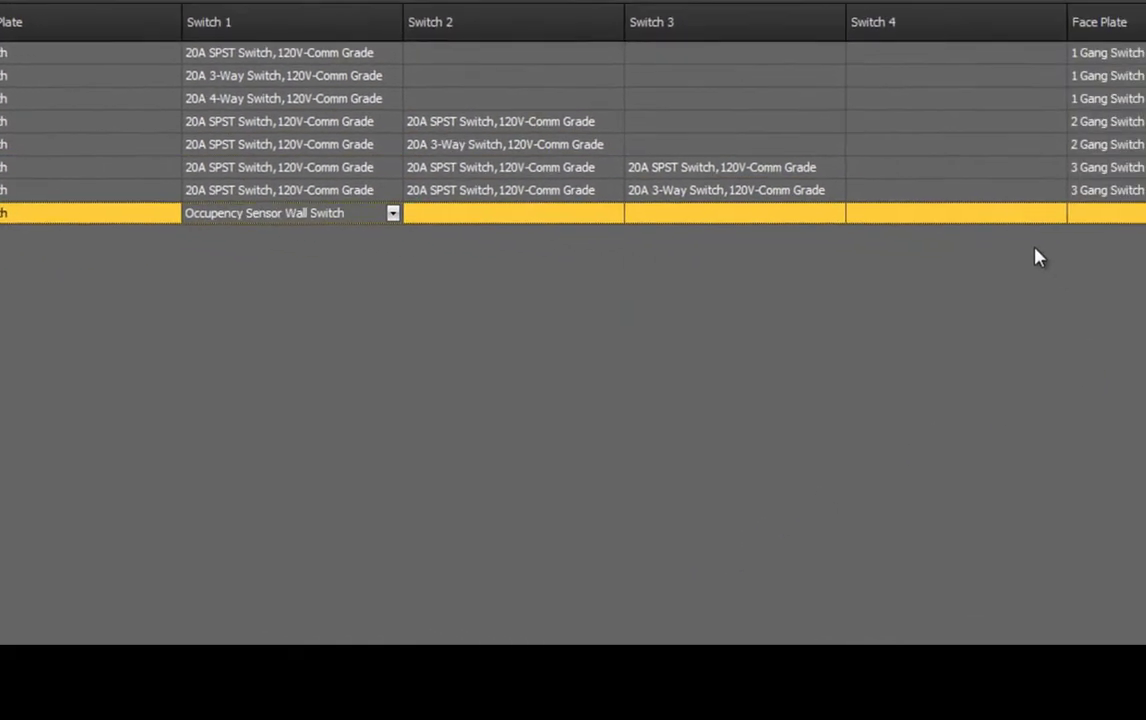
pyautogui.click(790, 172)
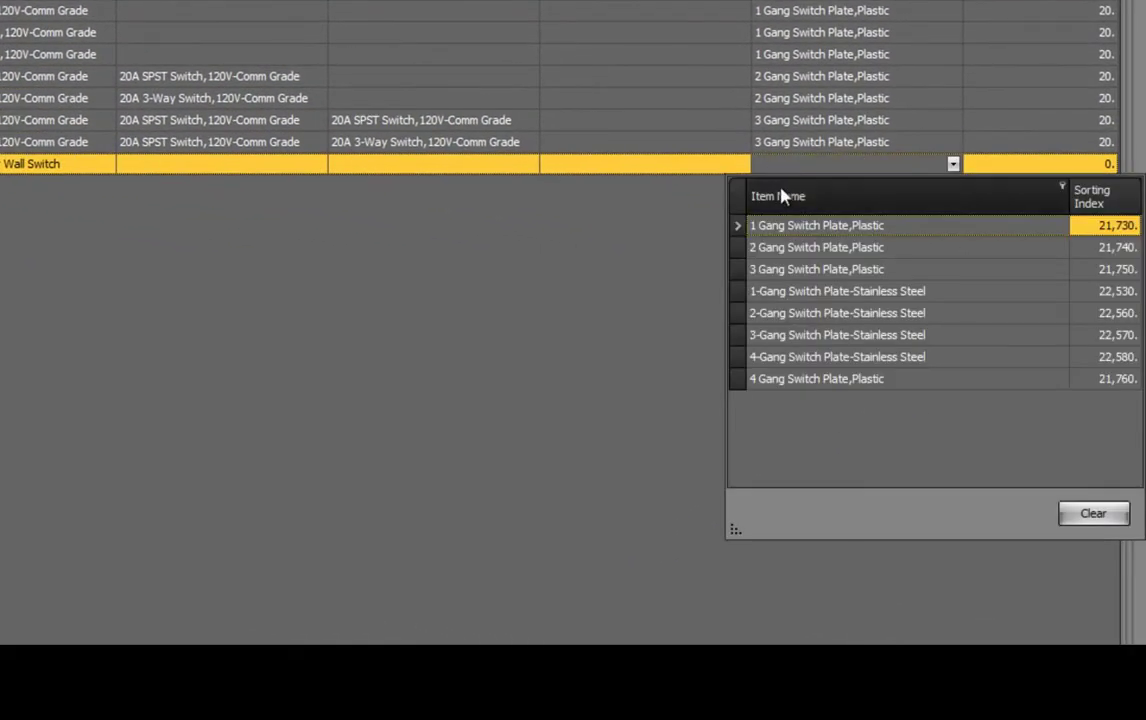
pyautogui.click(756, 227)
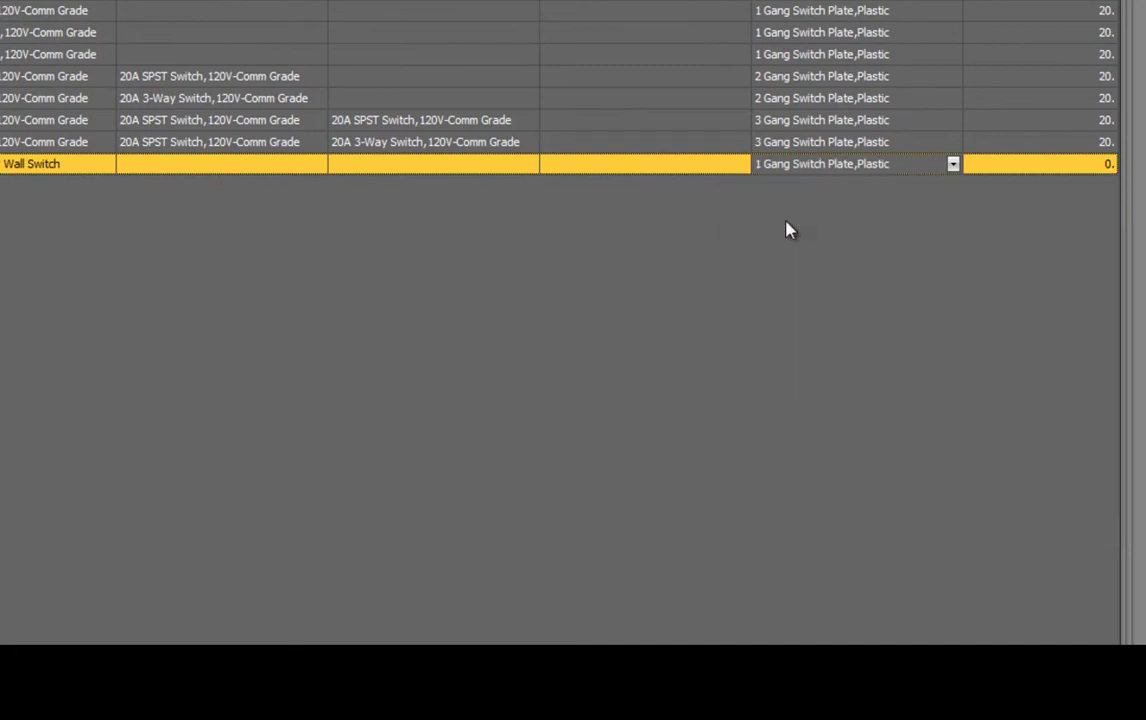
pyautogui.click(976, 166)
pyautogui.write('20')
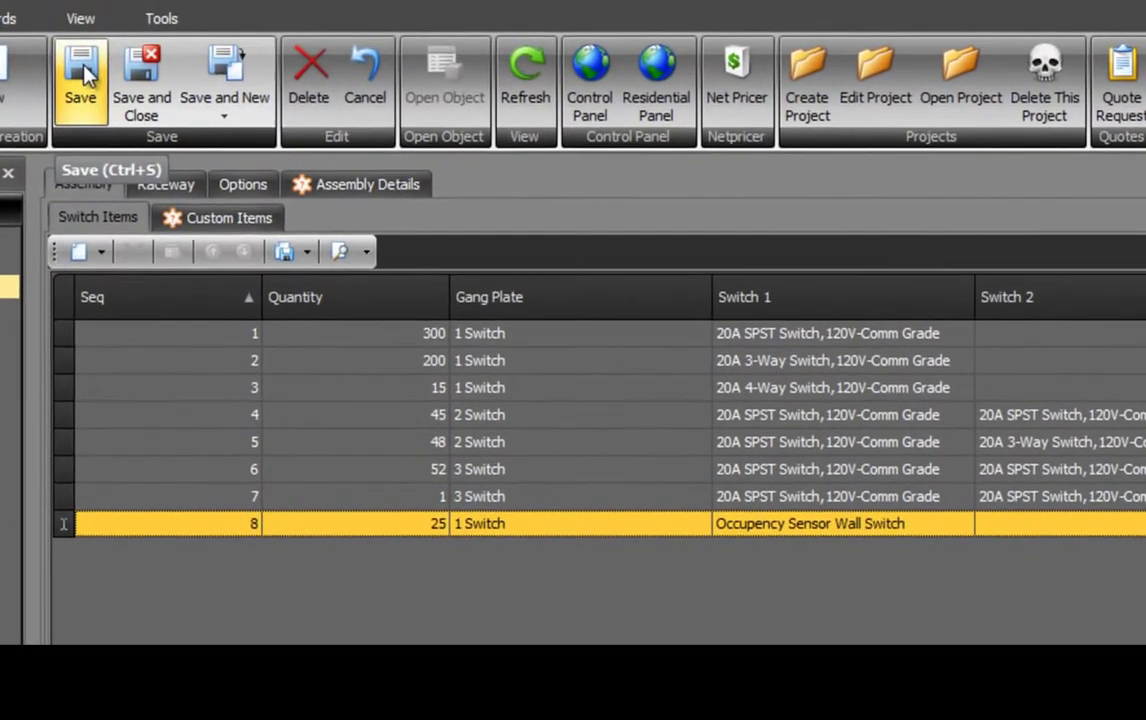
# Save Switch Assembly #8 and view its itemised cost details.
pyautogui.click(86, 76)
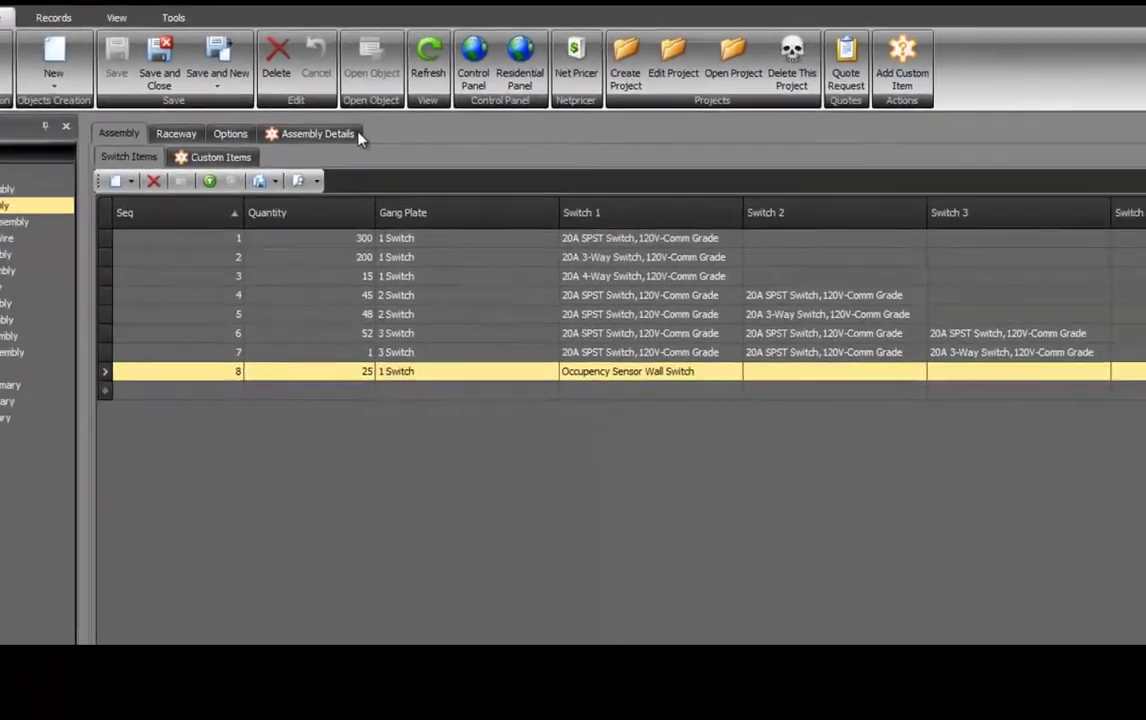
pyautogui.click(355, 135)
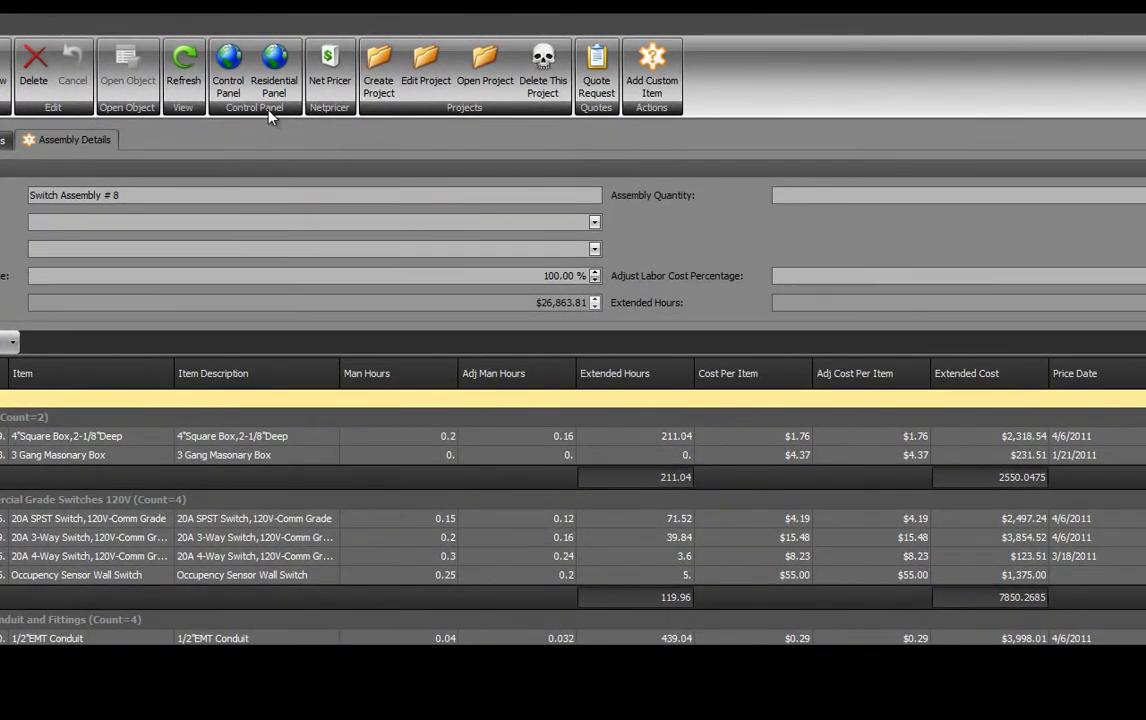
# Close the switch assembly and return to the control panel.
pyautogui.click(230, 64)
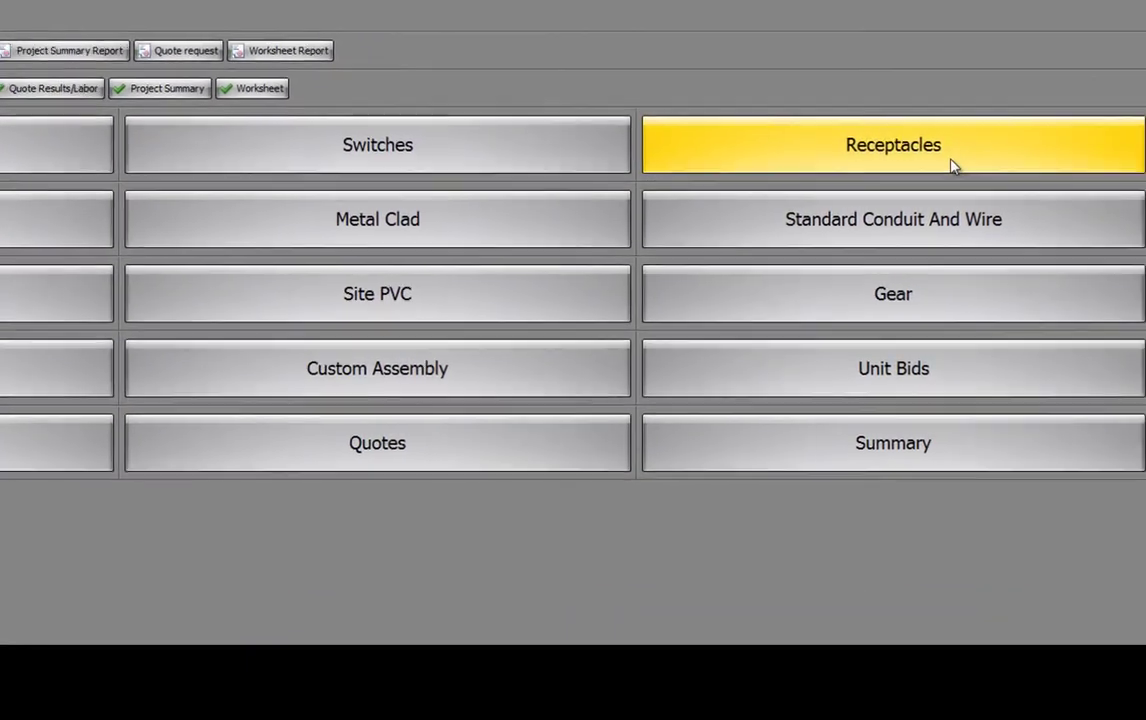
# Open a new receptacle assembly and give its four rows quantities 200, 100, 25 and 12.
pyautogui.click(953, 167)
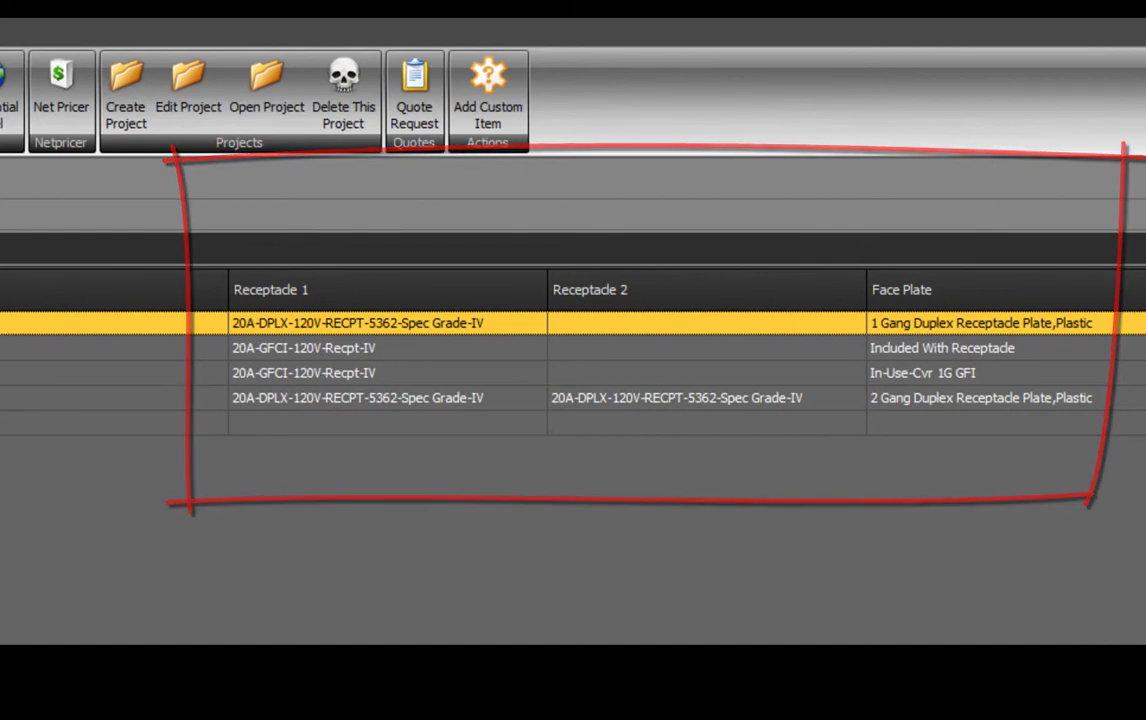
pyautogui.press('Down')
pyautogui.press('Down')
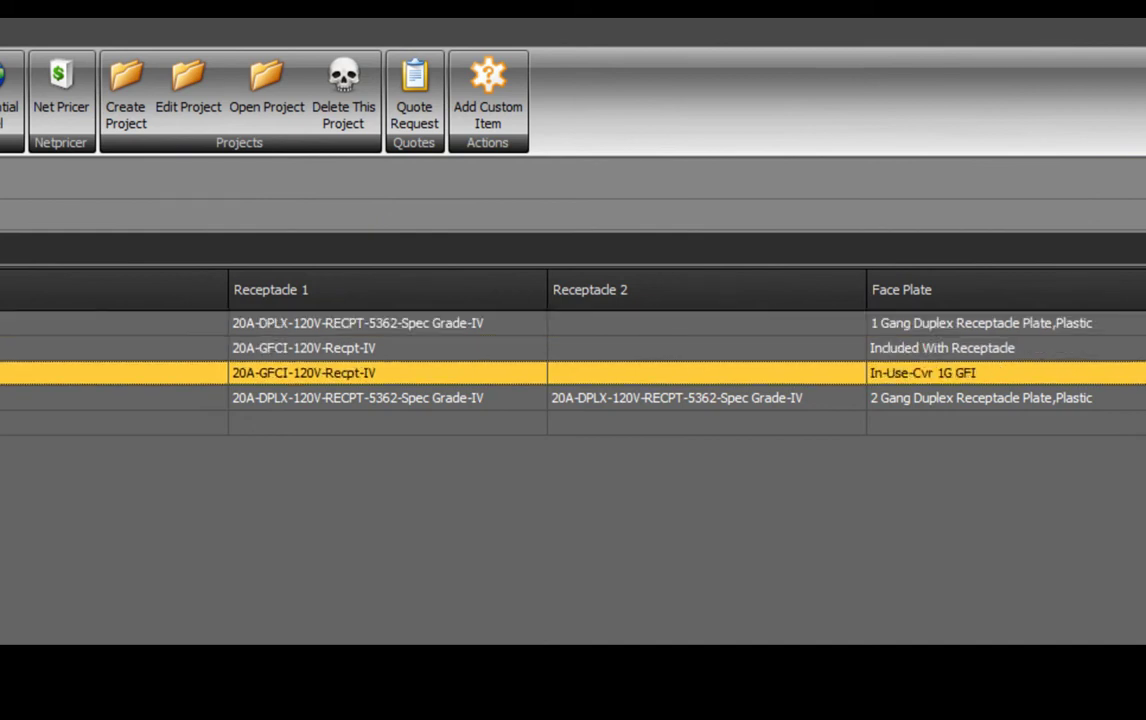
pyautogui.press('Down')
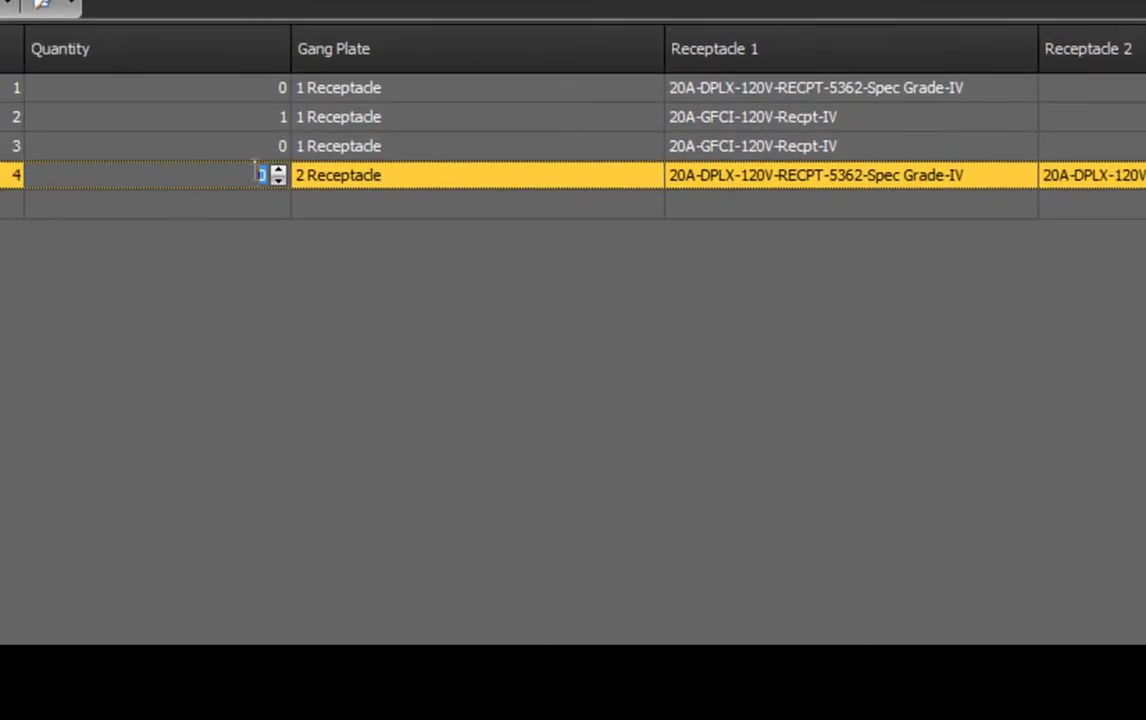
pyautogui.click(245, 88)
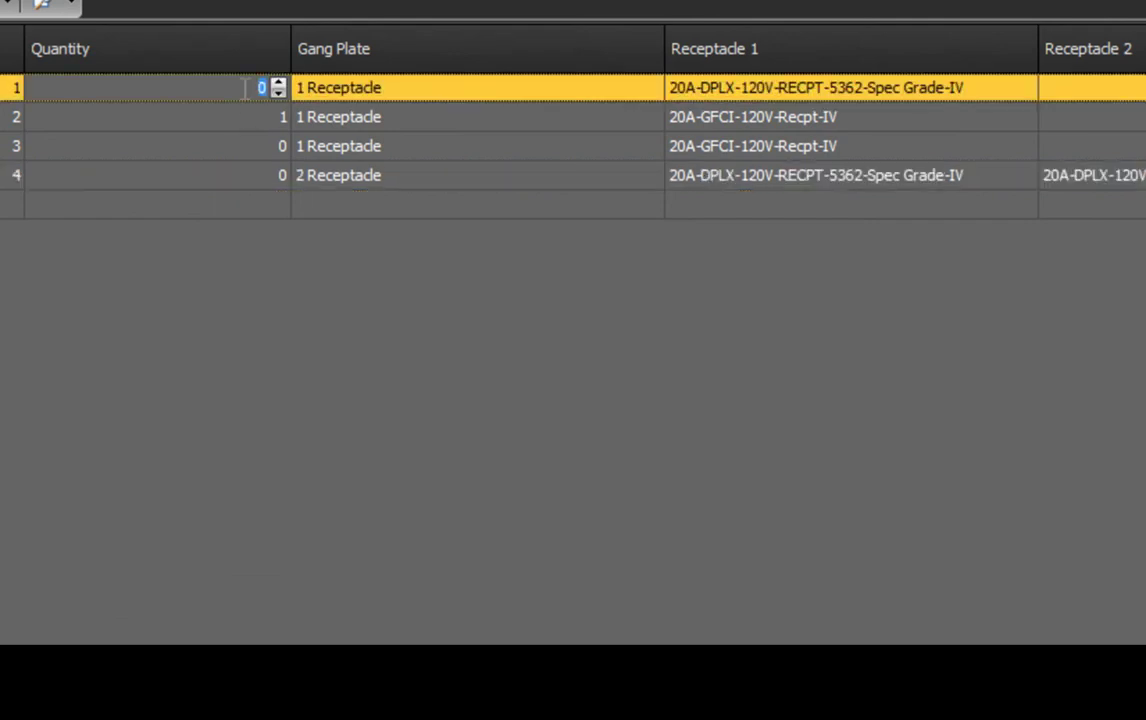
pyautogui.write('200')
pyautogui.press('Down')
pyautogui.write('00')
pyautogui.press('Down')
pyautogui.write('25')
pyautogui.press('Down')
pyautogui.write('12')
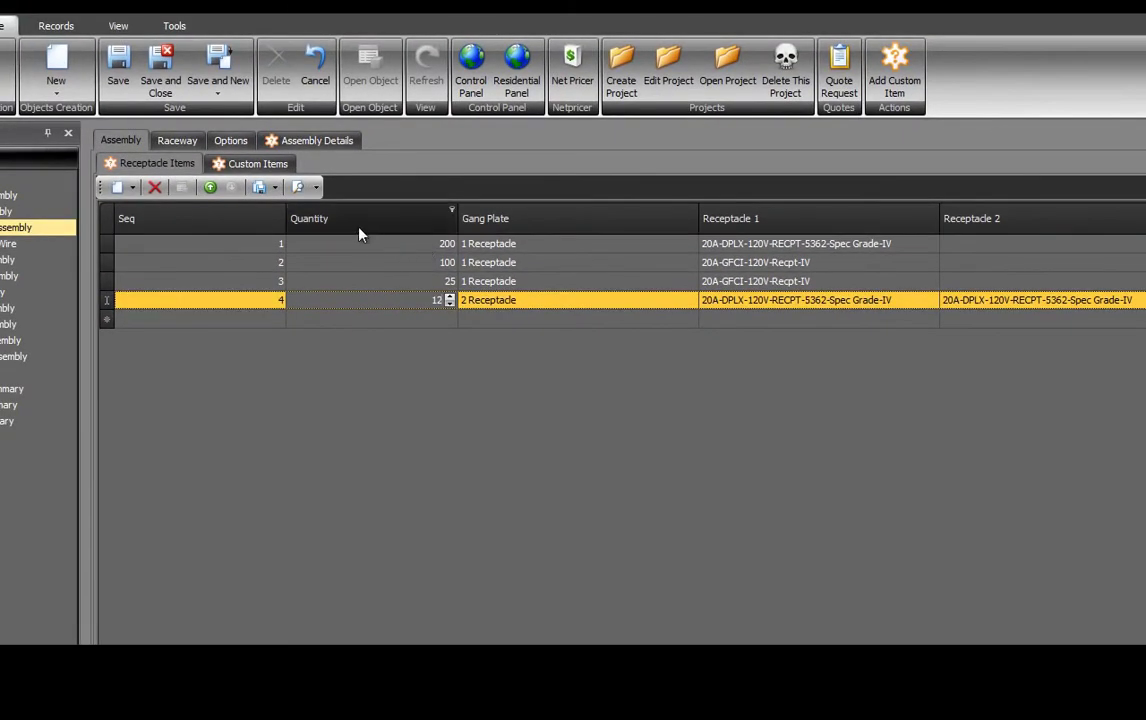
# Save the receptacle assembly, view its Assembly Details costs, and return to the control panel.
pyautogui.click(126, 66)
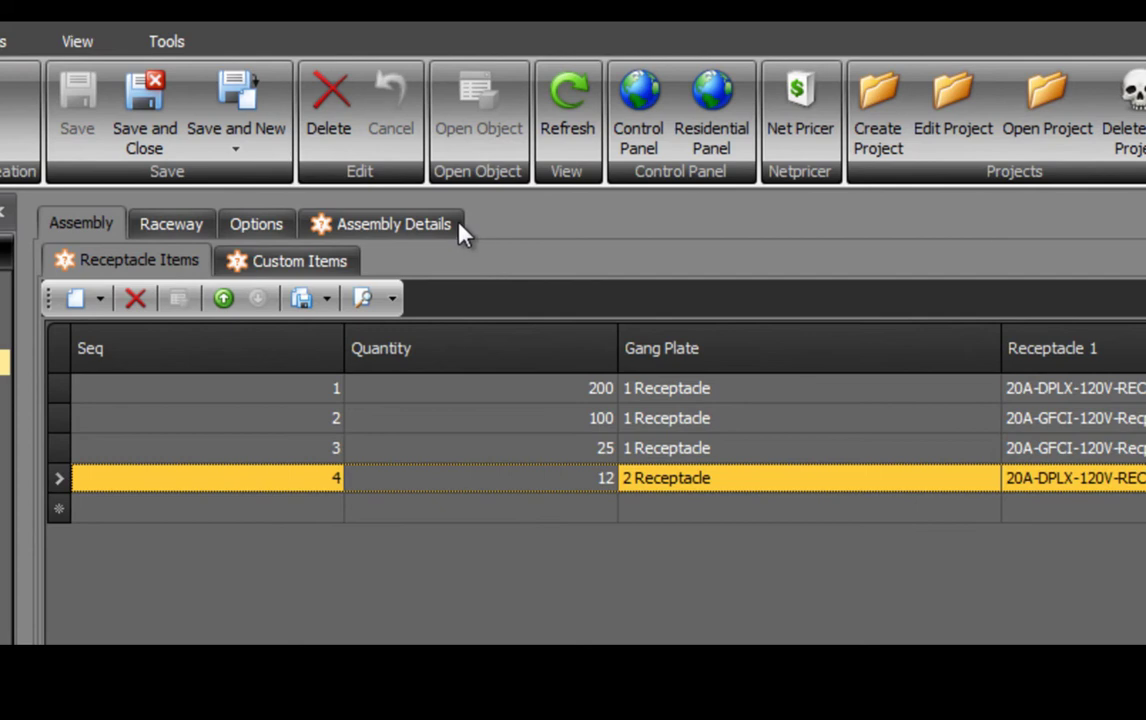
pyautogui.click(460, 232)
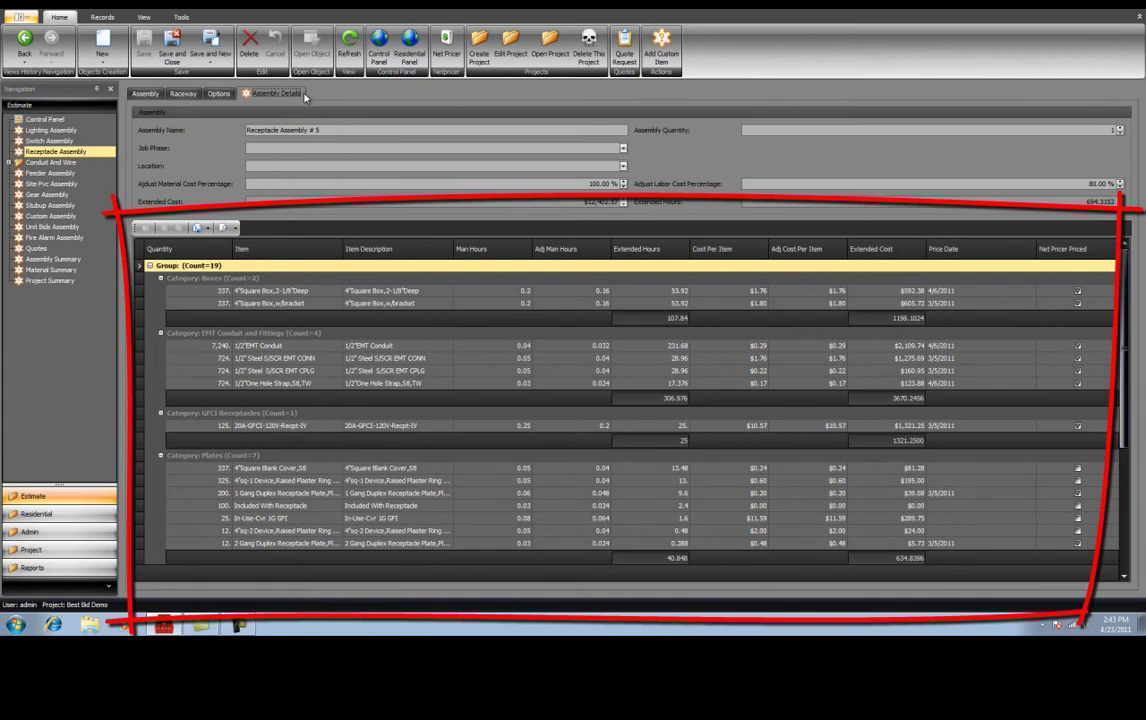
pyautogui.click(386, 40)
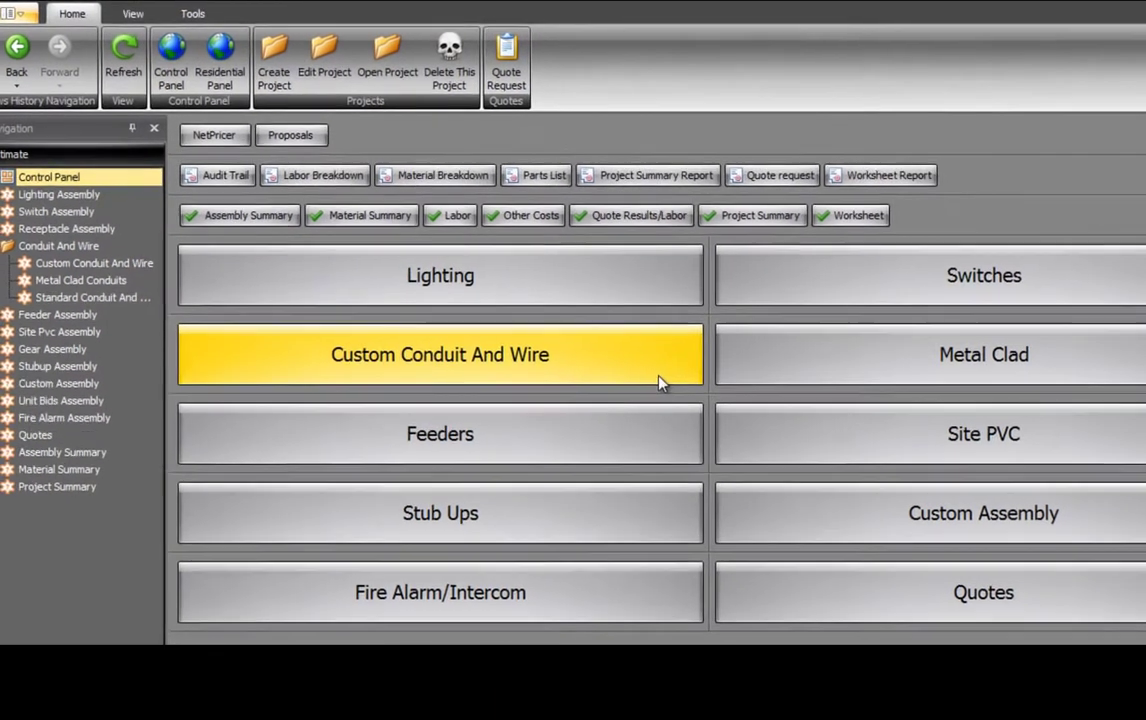
# Start a new custom conduit-and-wire assembly tagged FAN #1 with 3/4 raceway.
pyautogui.click(660, 362)
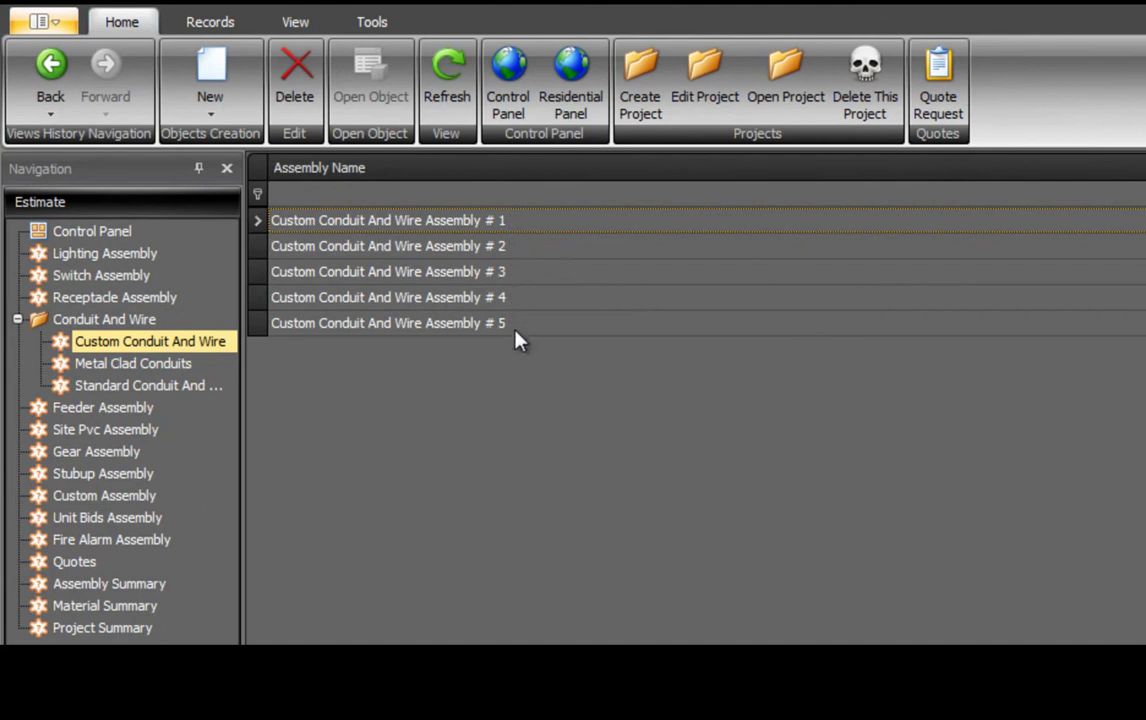
pyautogui.click(210, 80)
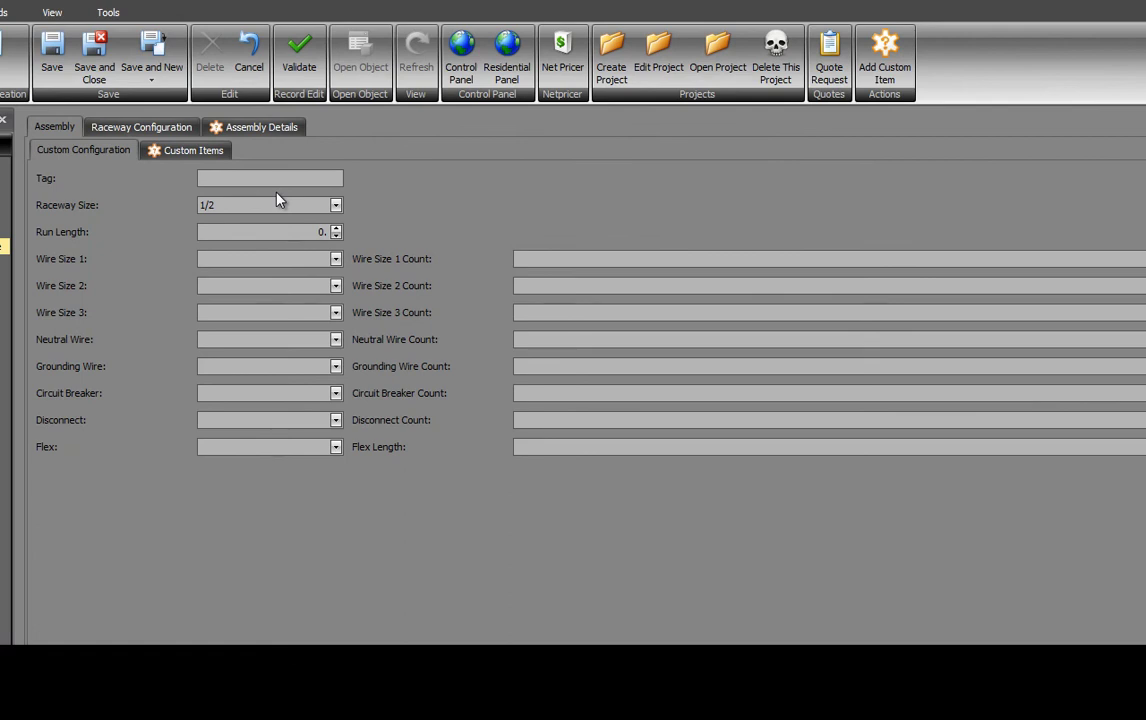
pyautogui.write('FAN')
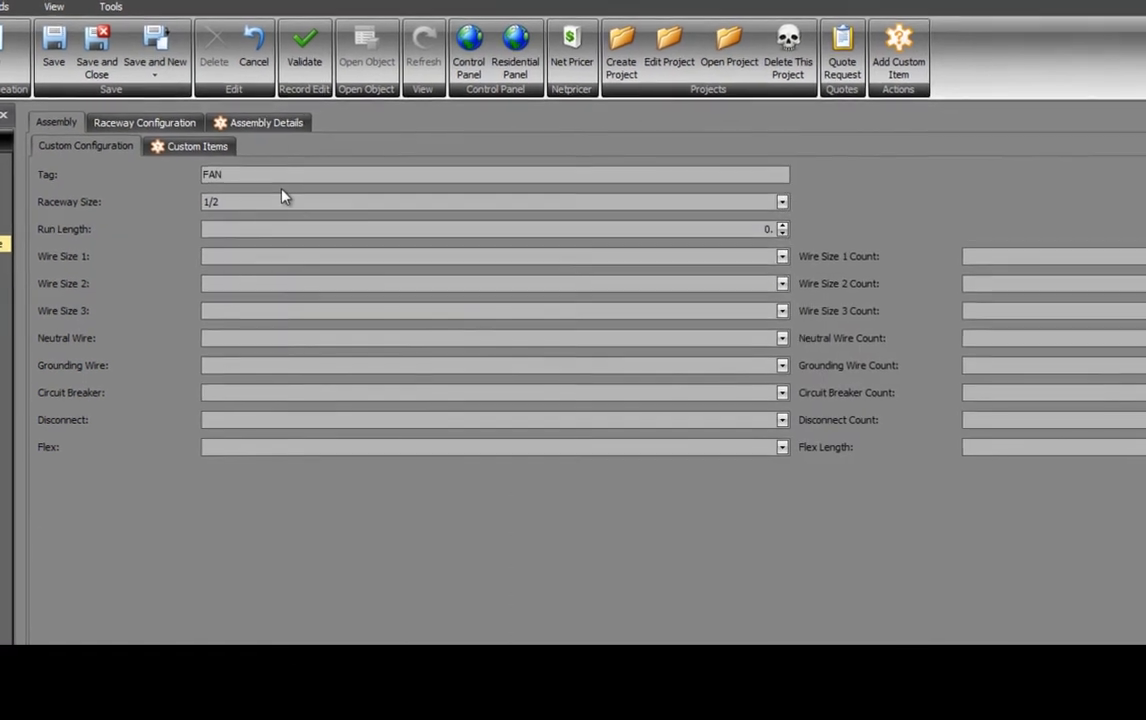
pyautogui.write(' #')
pyautogui.write('1')
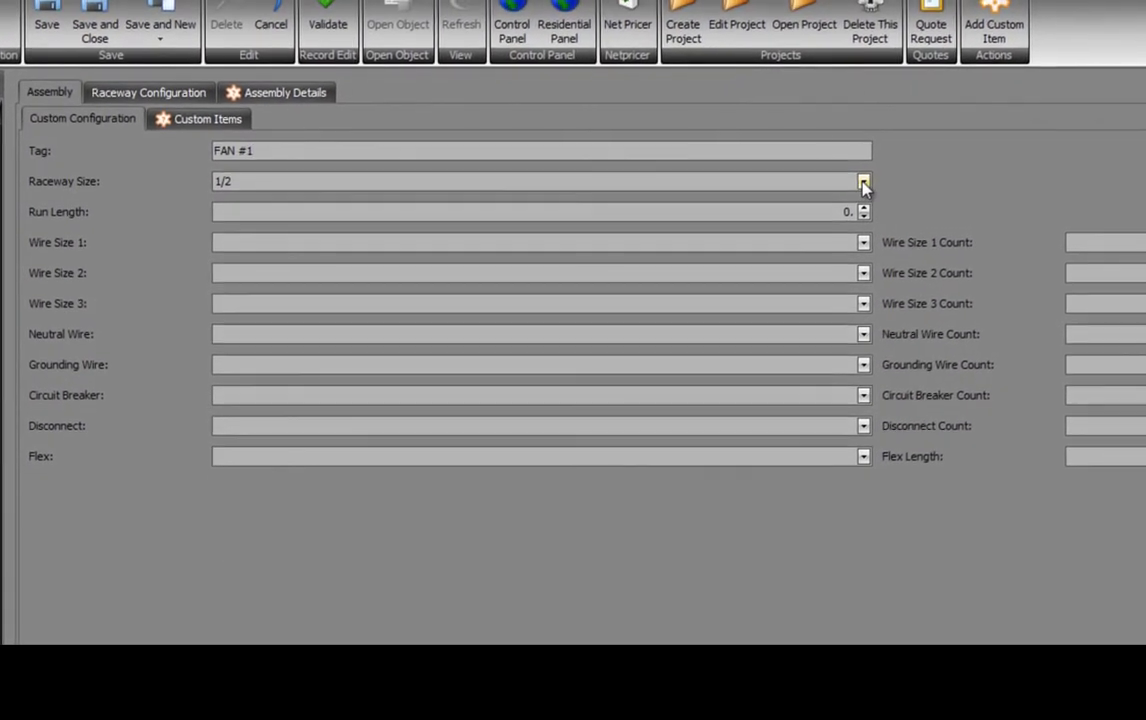
pyautogui.click(864, 184)
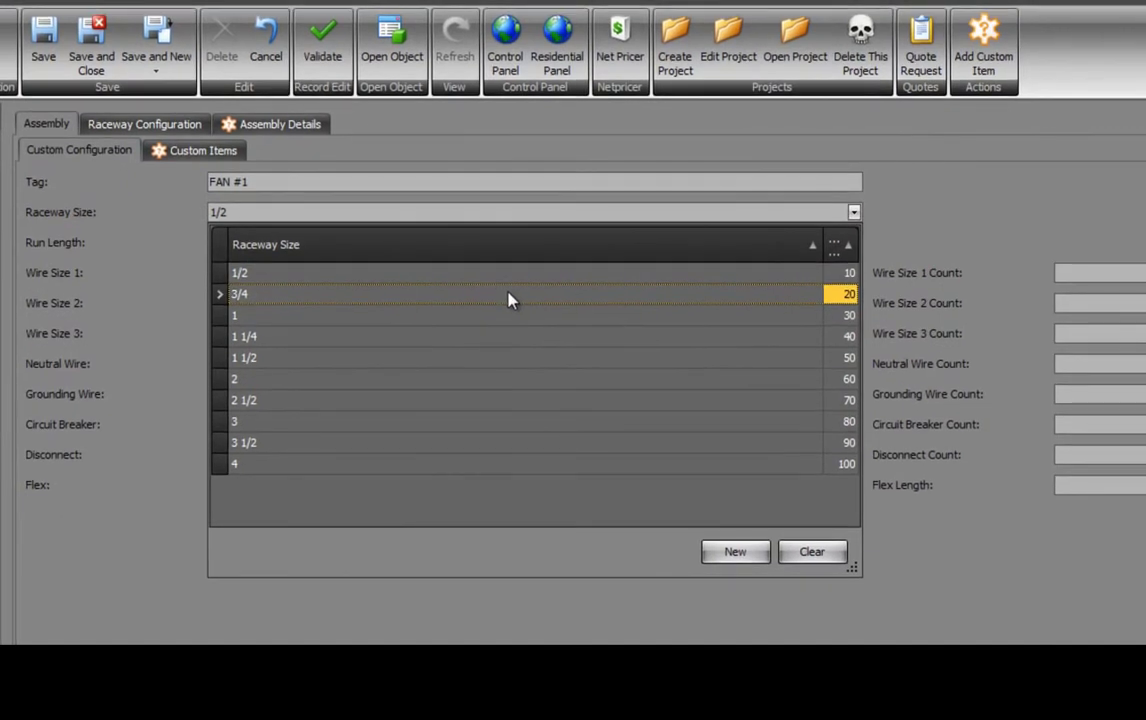
pyautogui.click(508, 296)
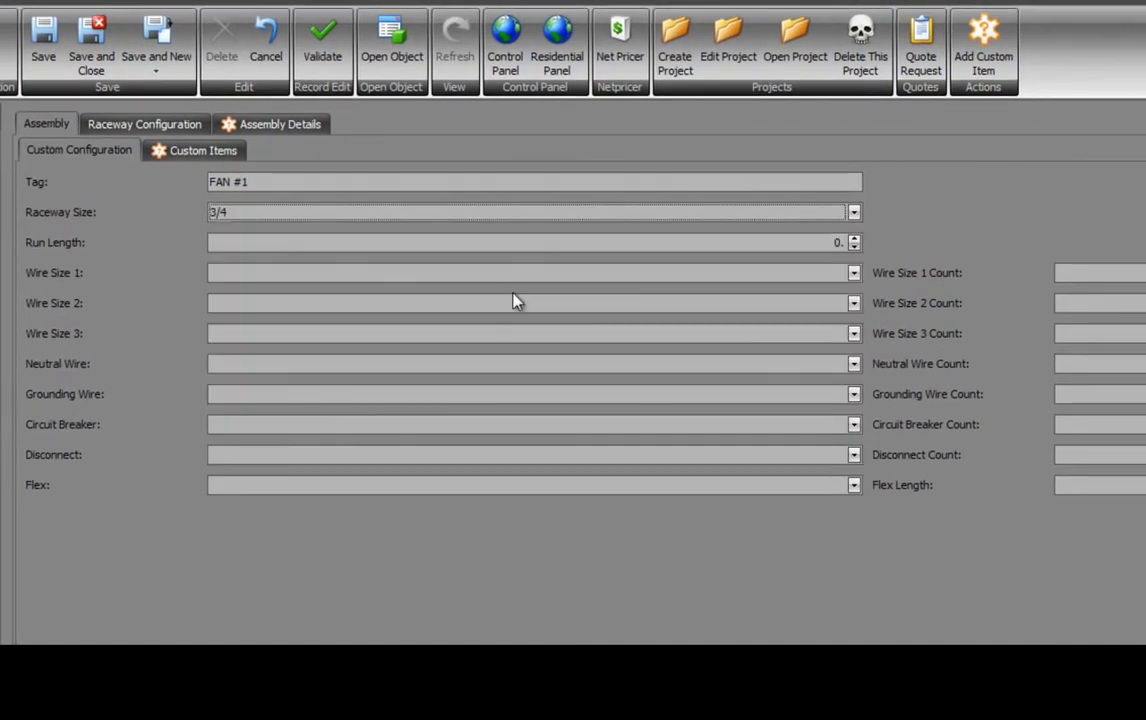
# Use 10 THHN for the first conductor and grounding wire, with a 100 run length.
pyautogui.click(853, 273)
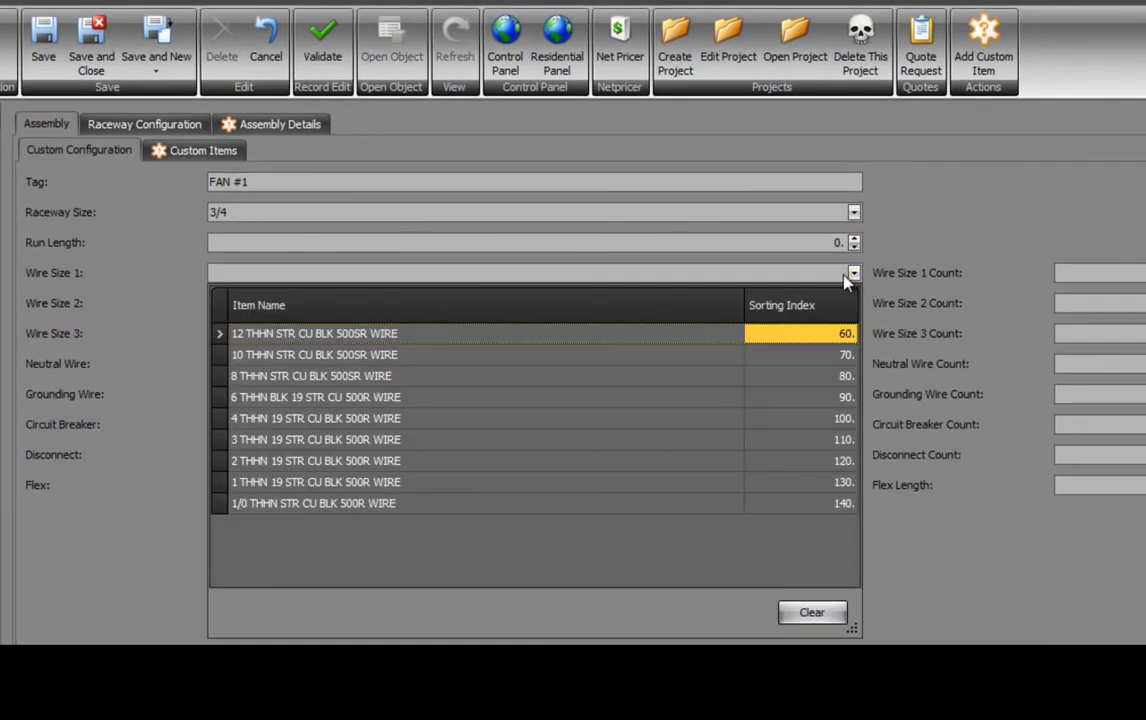
pyautogui.click(655, 358)
pyautogui.click(823, 243)
pyautogui.write('100.')
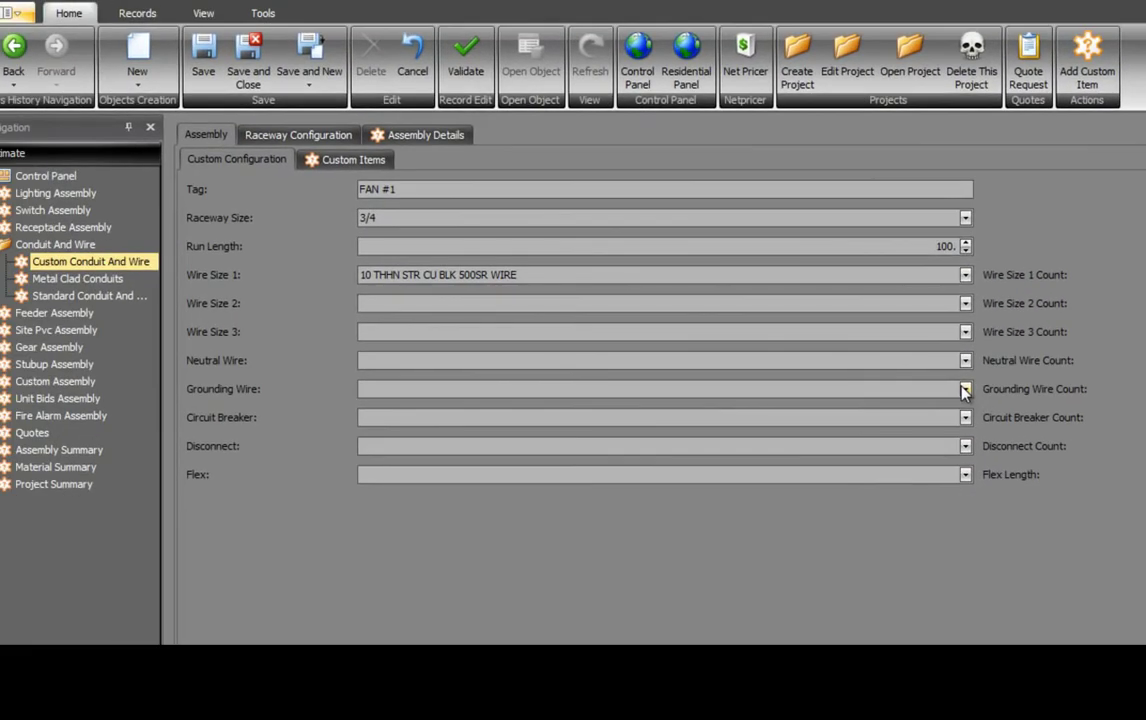
pyautogui.click(800, 365)
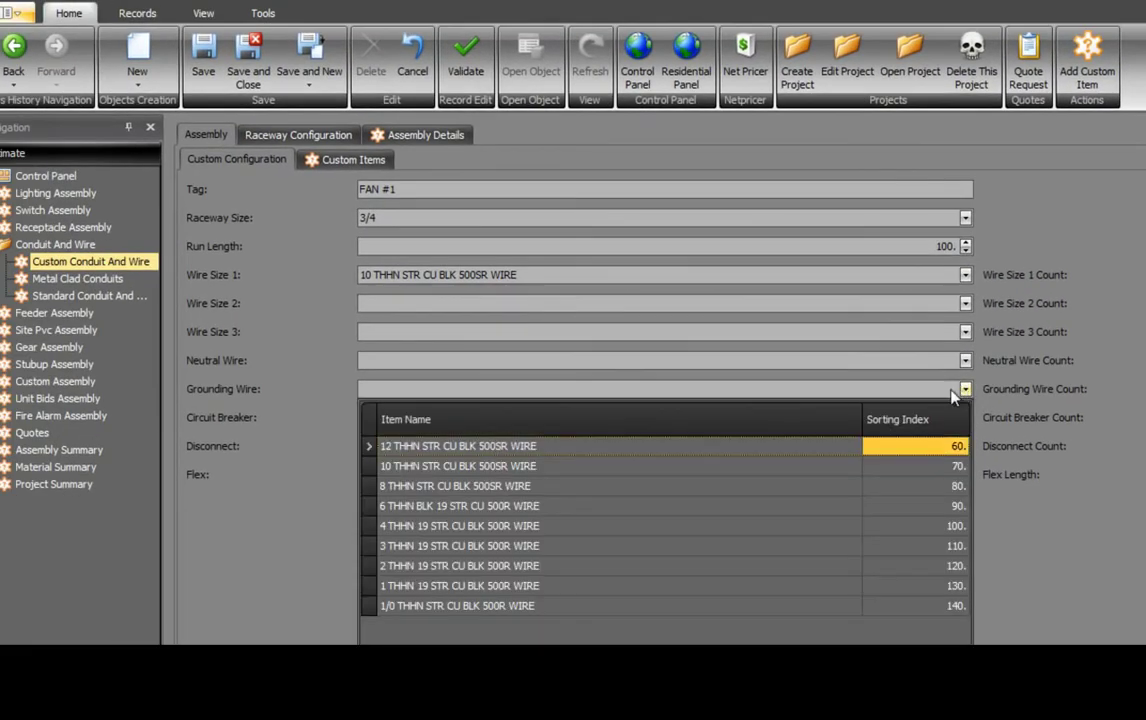
pyautogui.click(829, 466)
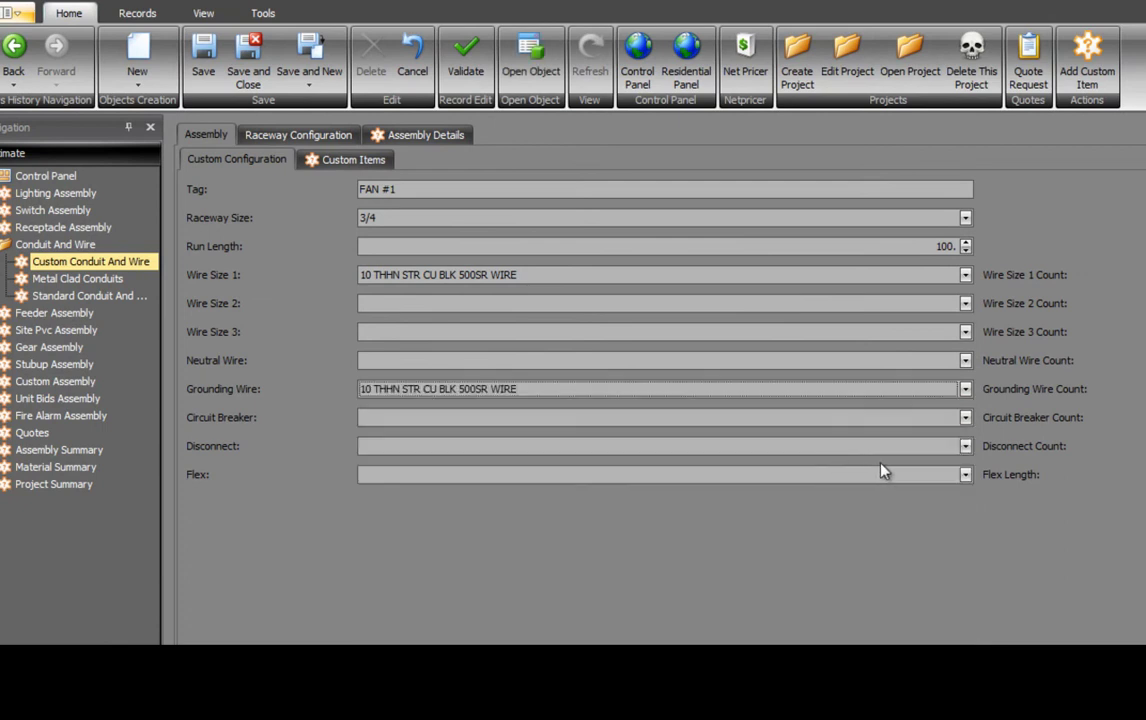